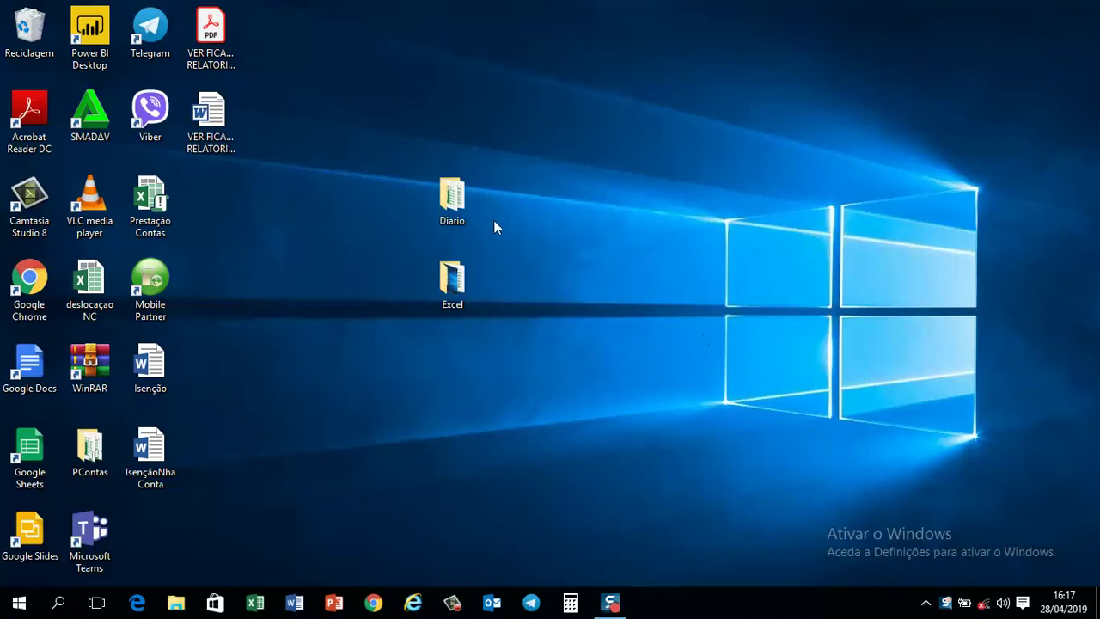
Open the Tablea workbook from the desktop's Excel folder and look through its data rows
double_click(455, 281)
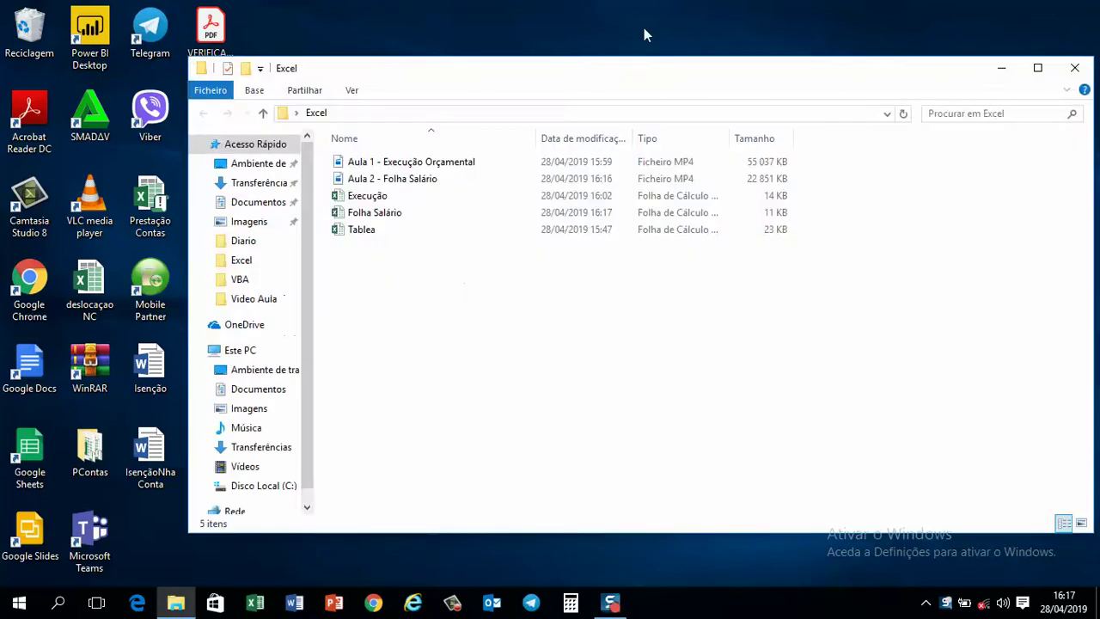
double_click(381, 232)
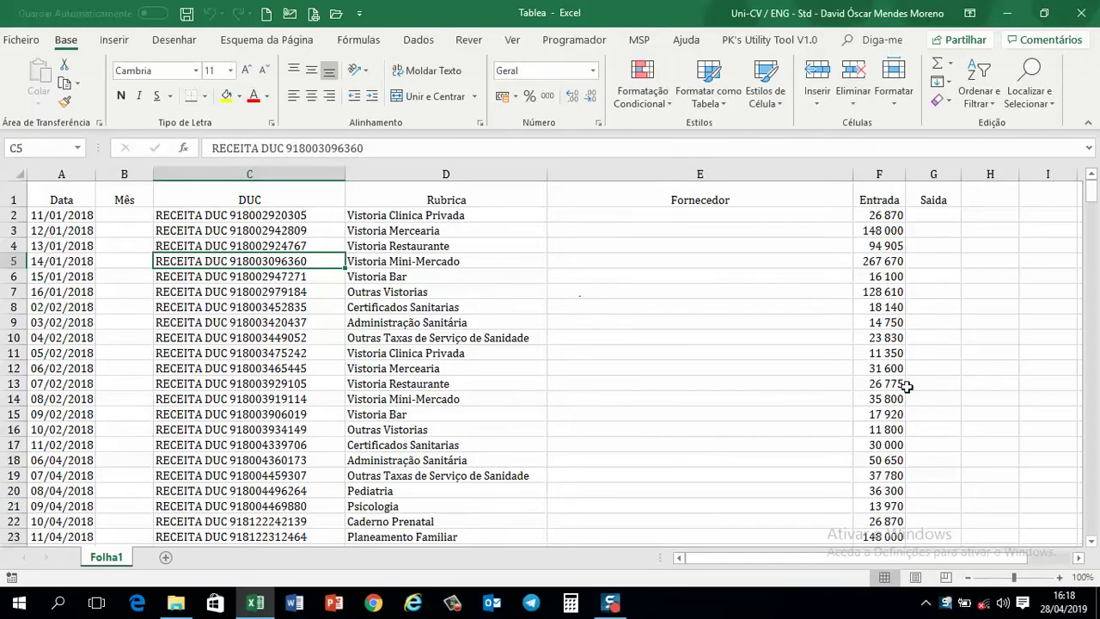
scroll(908, 385, "down", 6)
scroll(914, 366, "up", 6)
left_click_drag(1092, 188, 1093, 539)
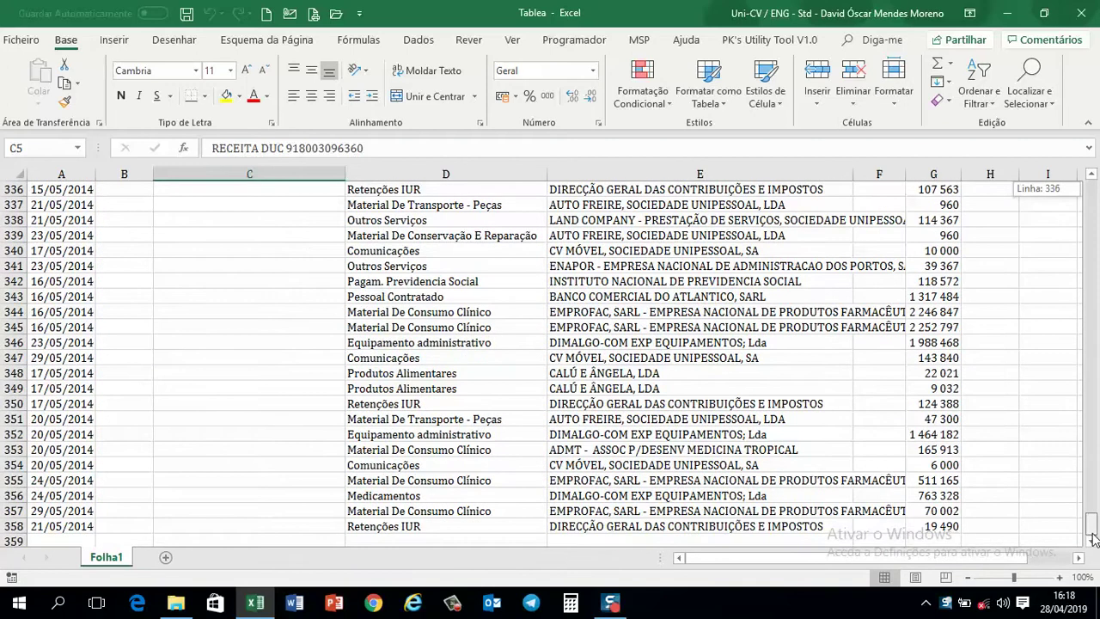
left_click_drag(1094, 461, 1089, 178)
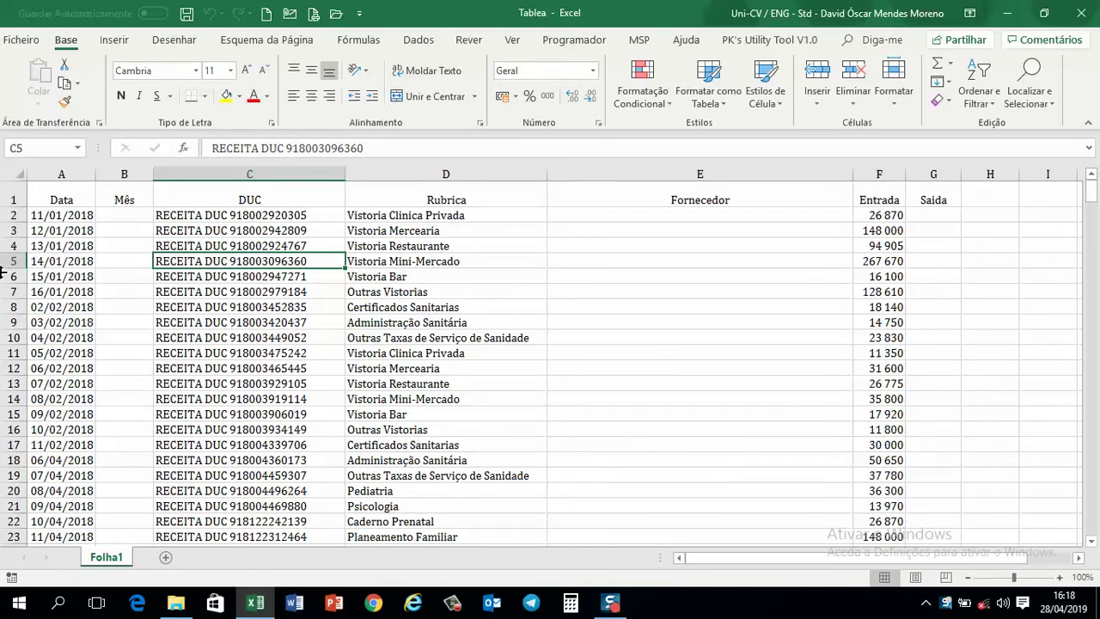
Format the range A1:G358 as a table with headers, using the blue light style with a solid header row
left_click(54, 199)
left_click_drag(54, 199, 918, 513)
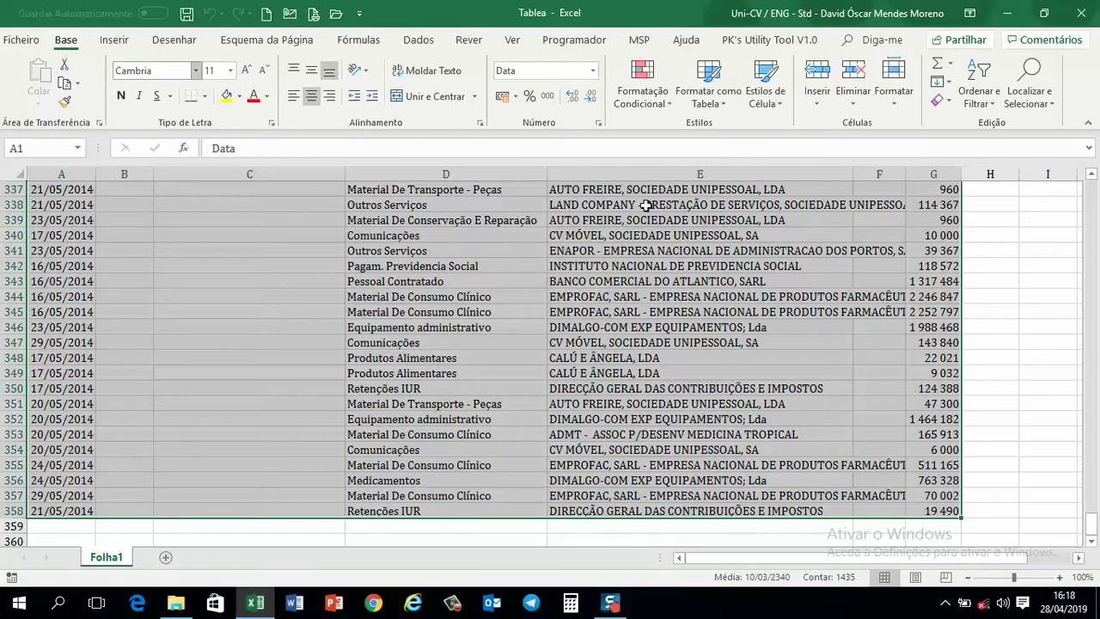
left_click(726, 99)
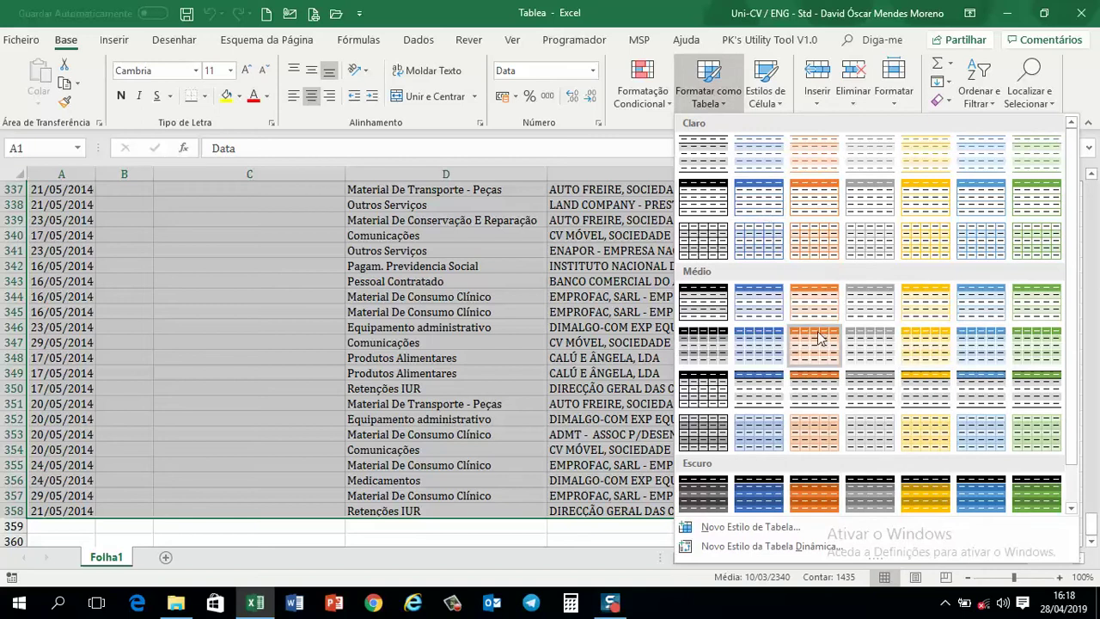
left_click(761, 197)
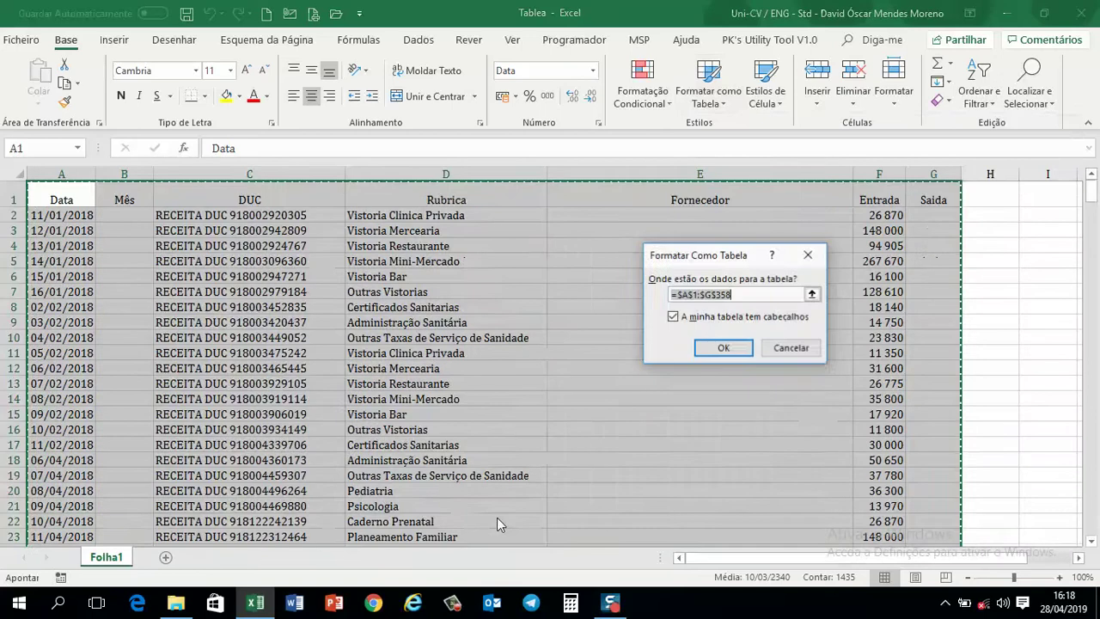
left_click(674, 317)
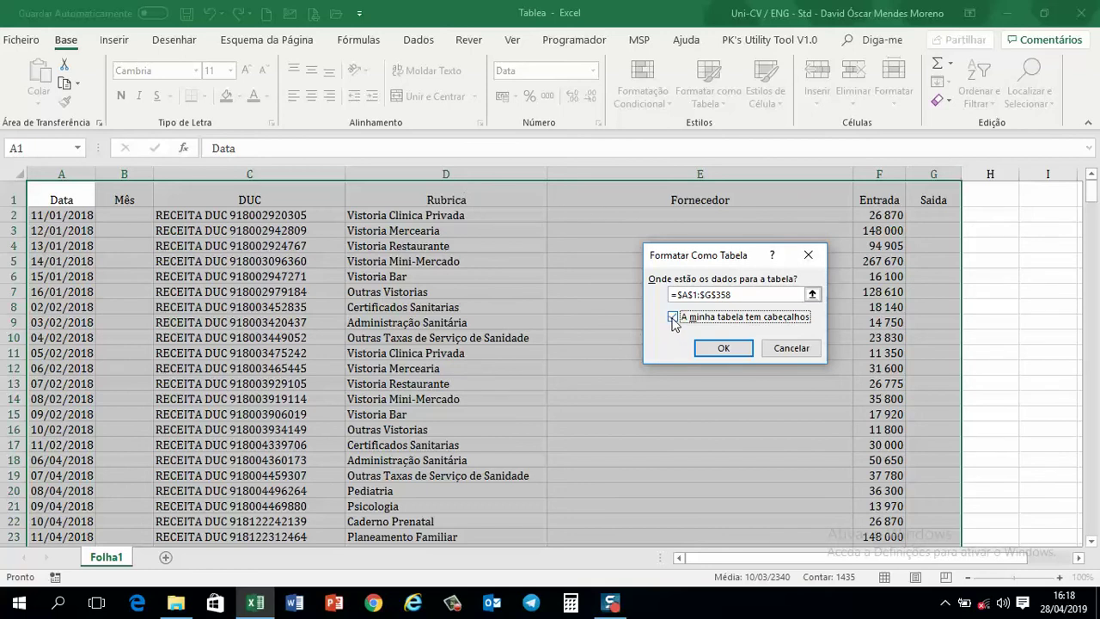
left_click(730, 348)
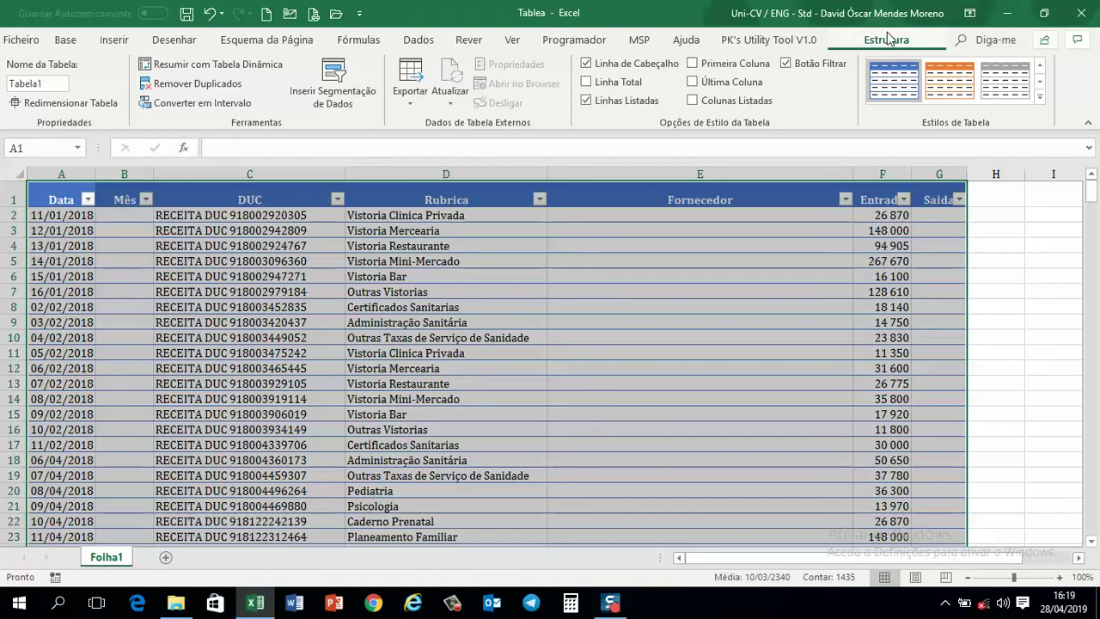
Hide the worksheet's gridlines
left_click(990, 275)
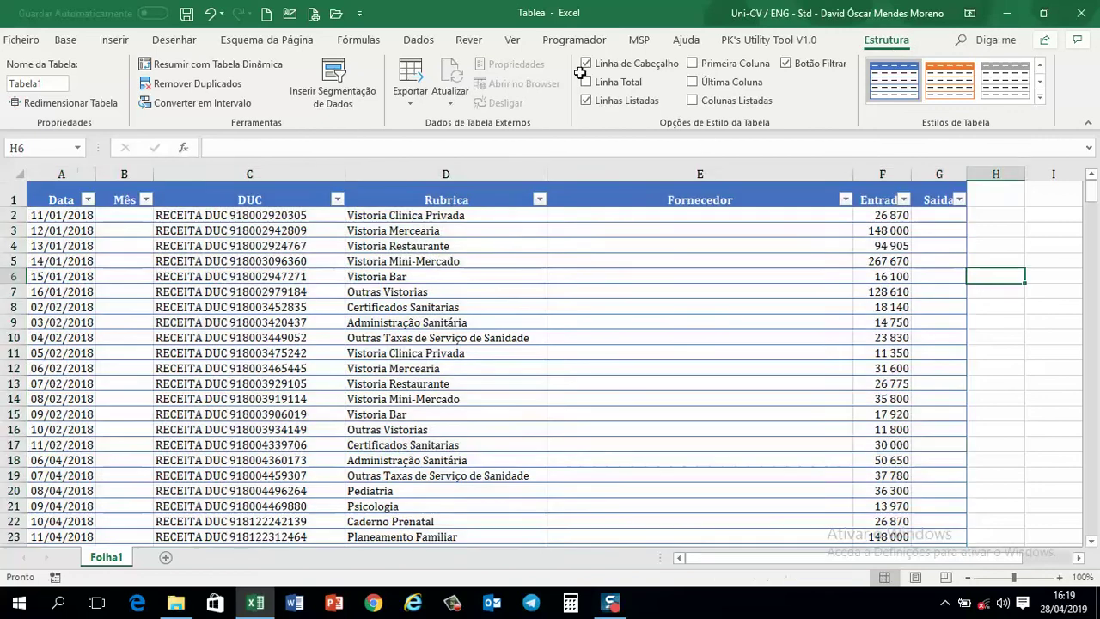
left_click(512, 40)
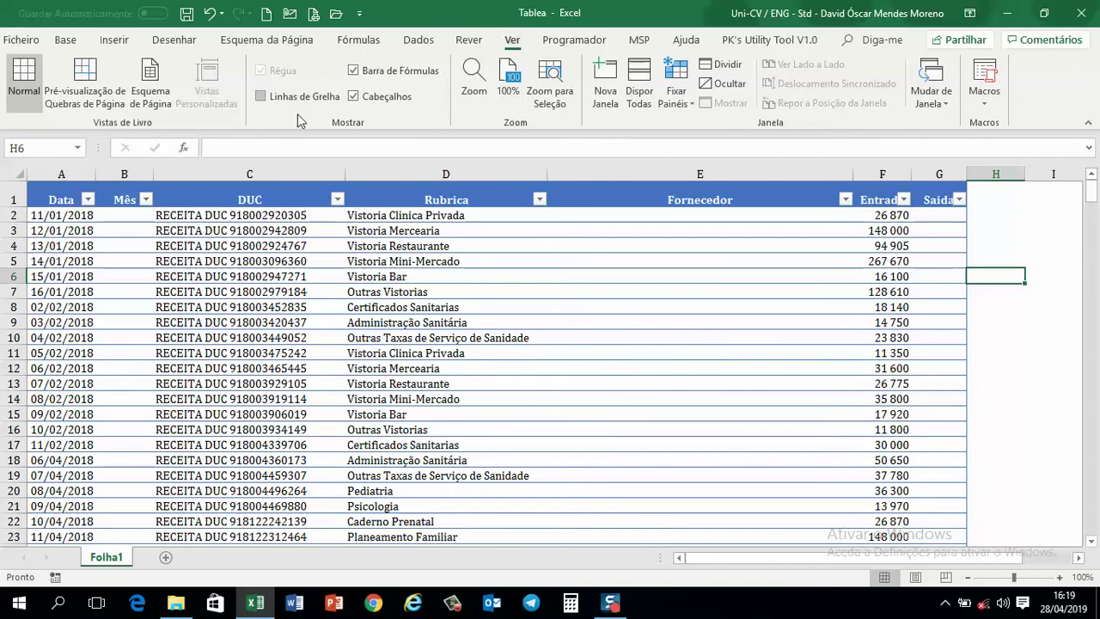
left_click(691, 342)
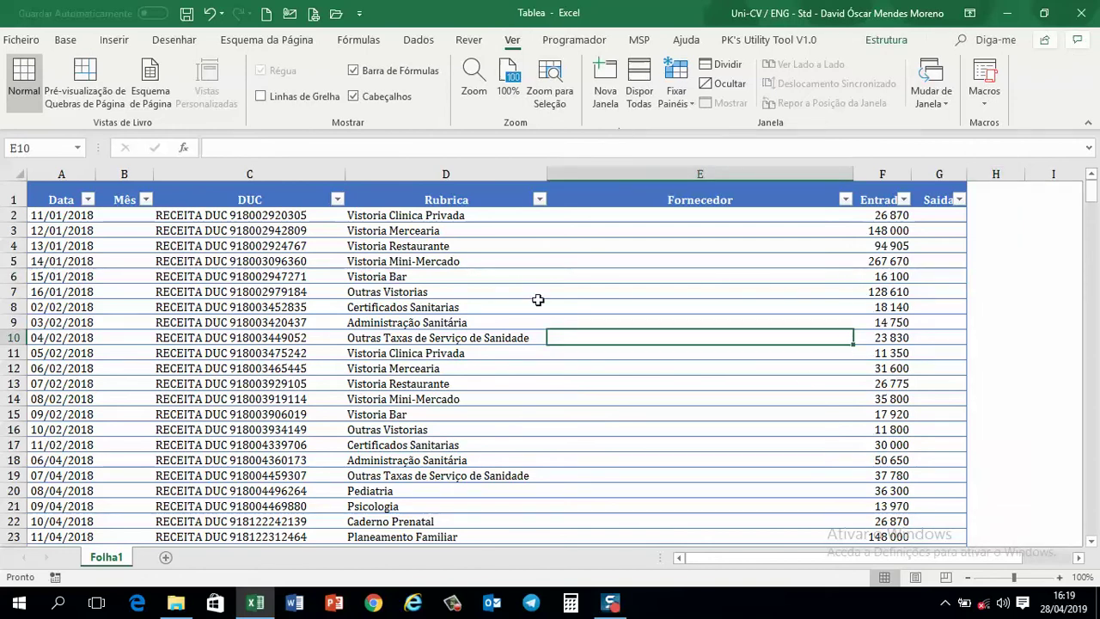
left_click(634, 292)
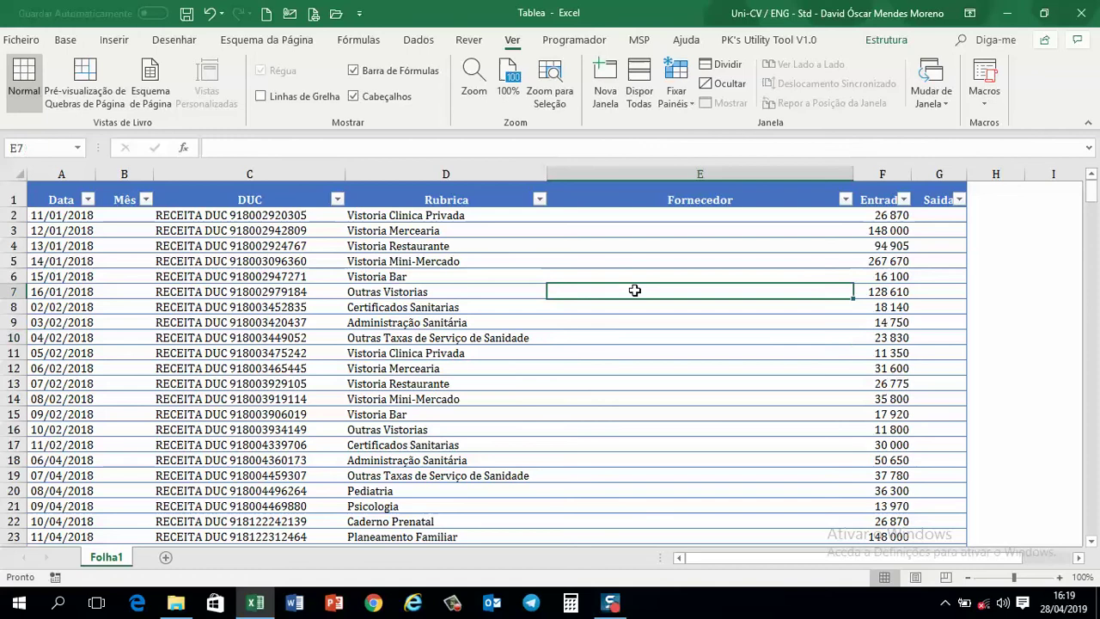
Turn on banded columns (Colunas Listadas) for the table and check the result through its rows
left_click(888, 41)
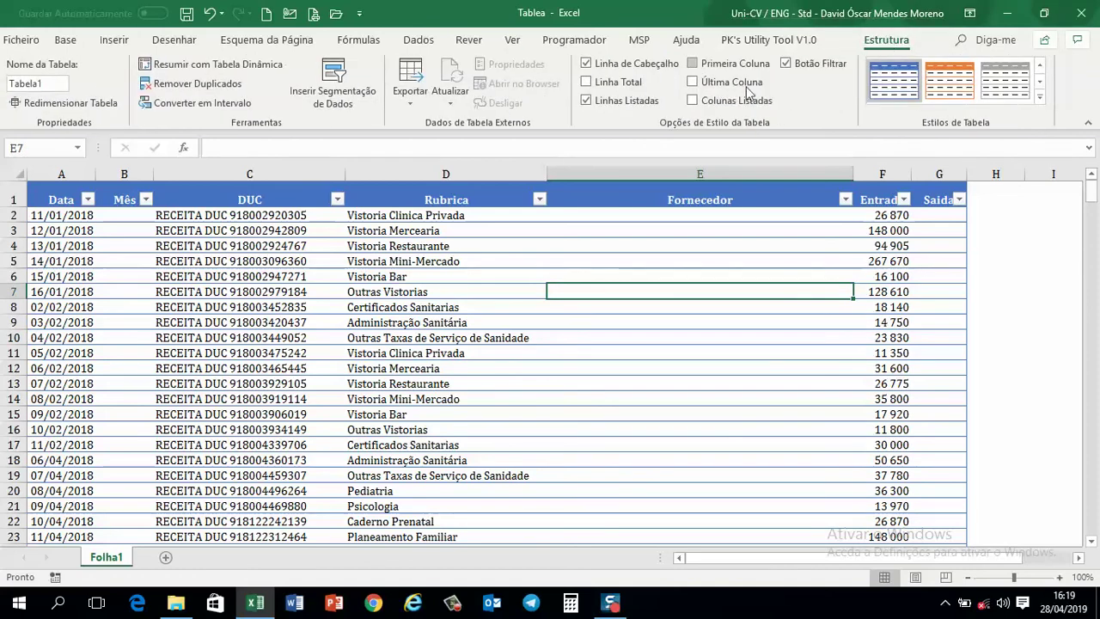
left_click(739, 101)
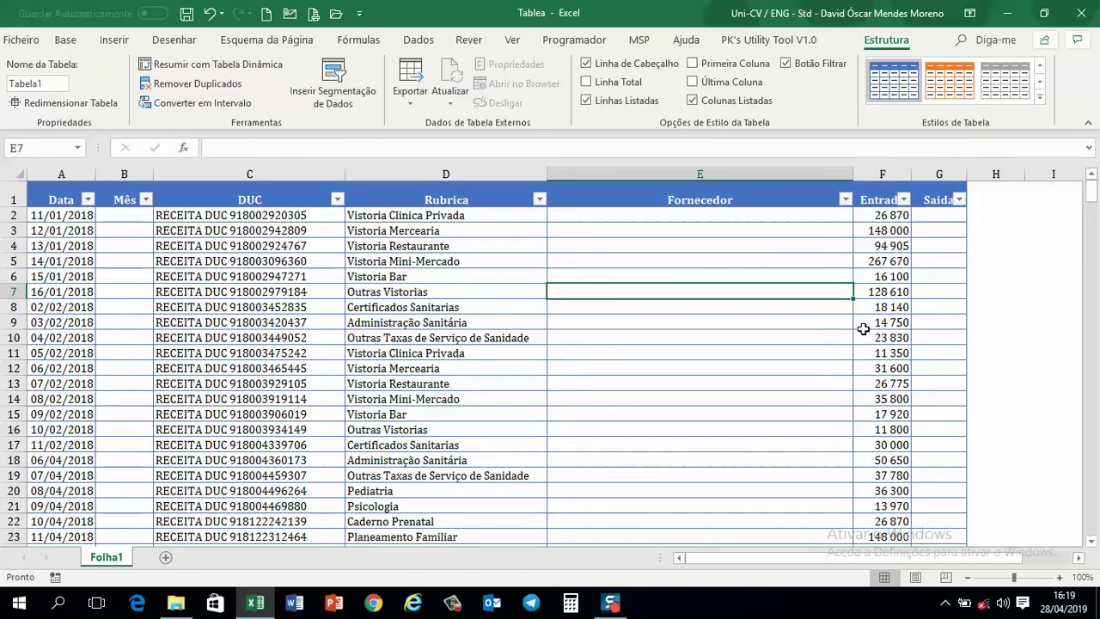
scroll(785, 305, "down", 20)
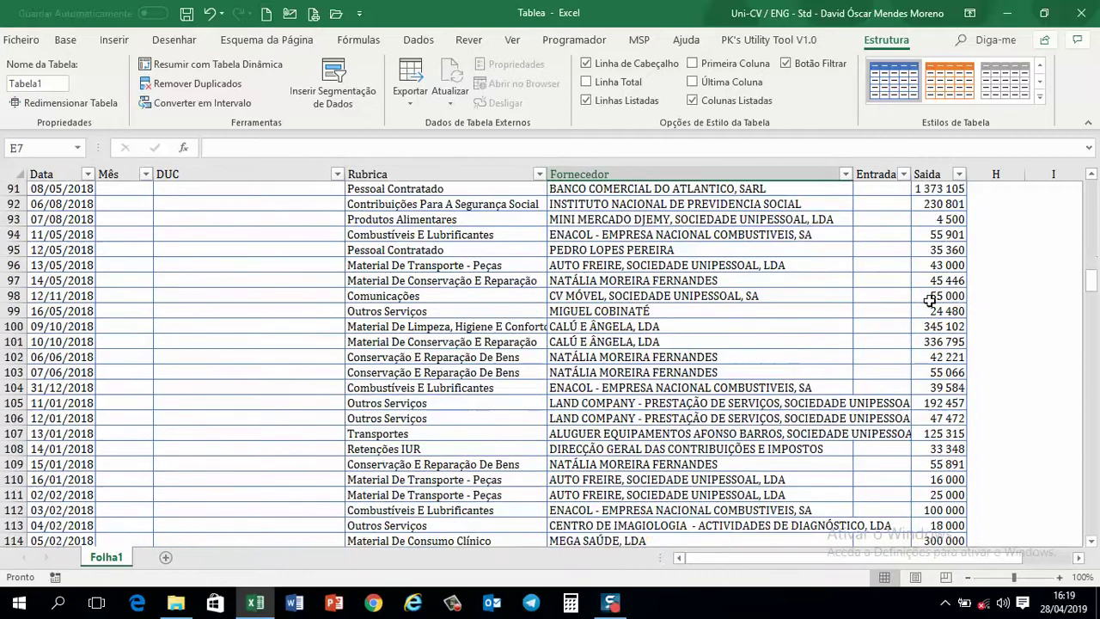
scroll(929, 301, "down", 9)
left_click_drag(1092, 311, 1093, 191)
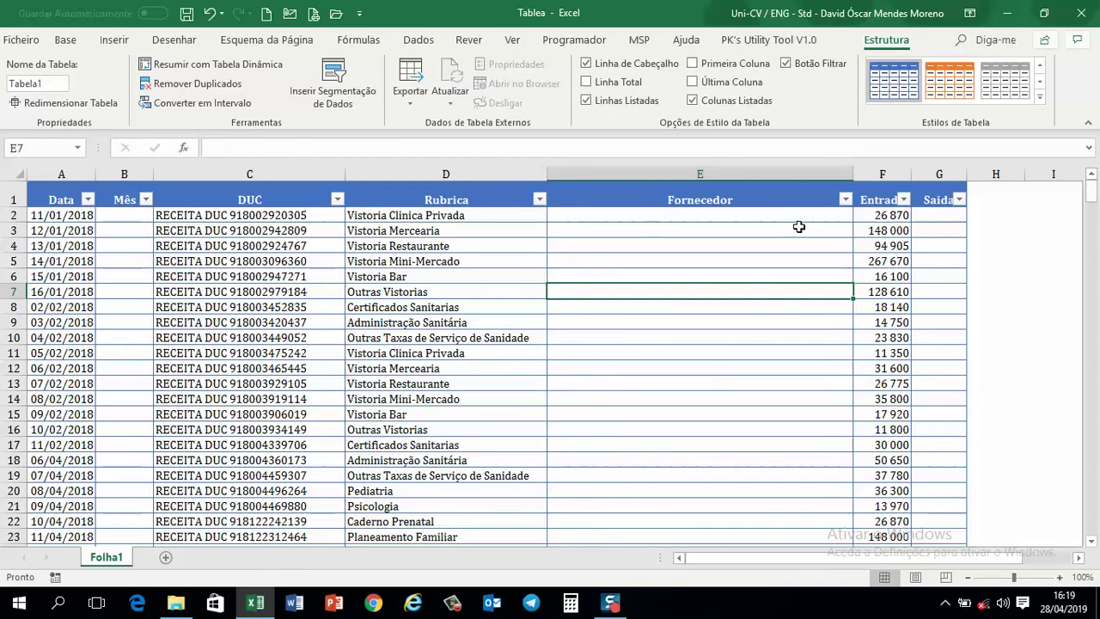
Add a total row (Linha Total) at the end of the table and widen the Saida column
left_click(606, 275)
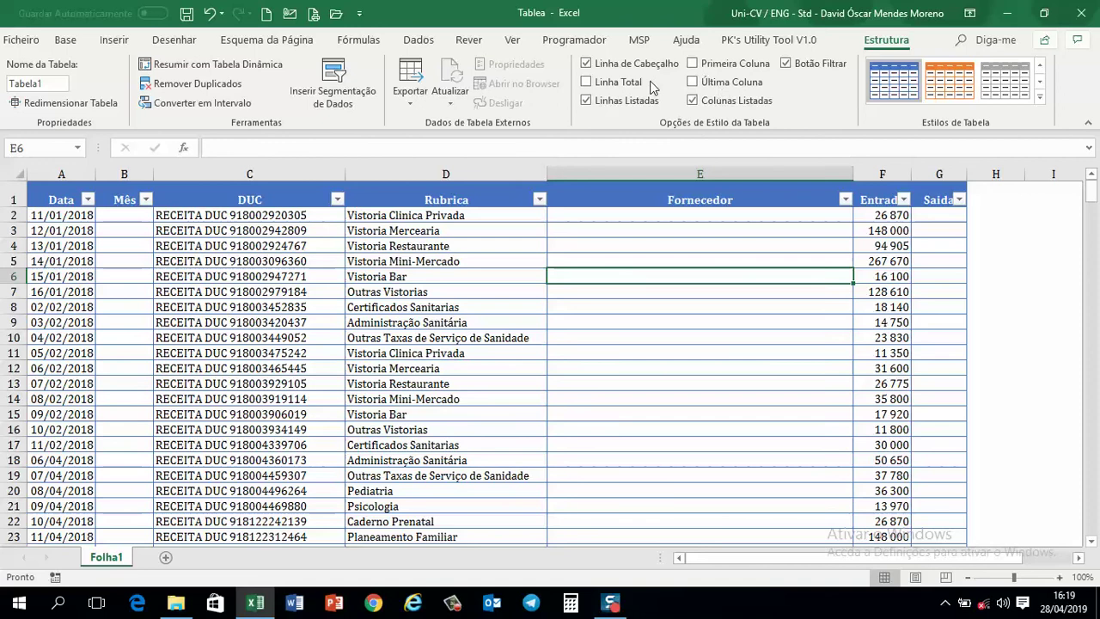
left_click_drag(1090, 187, 1094, 543)
left_click(1094, 542)
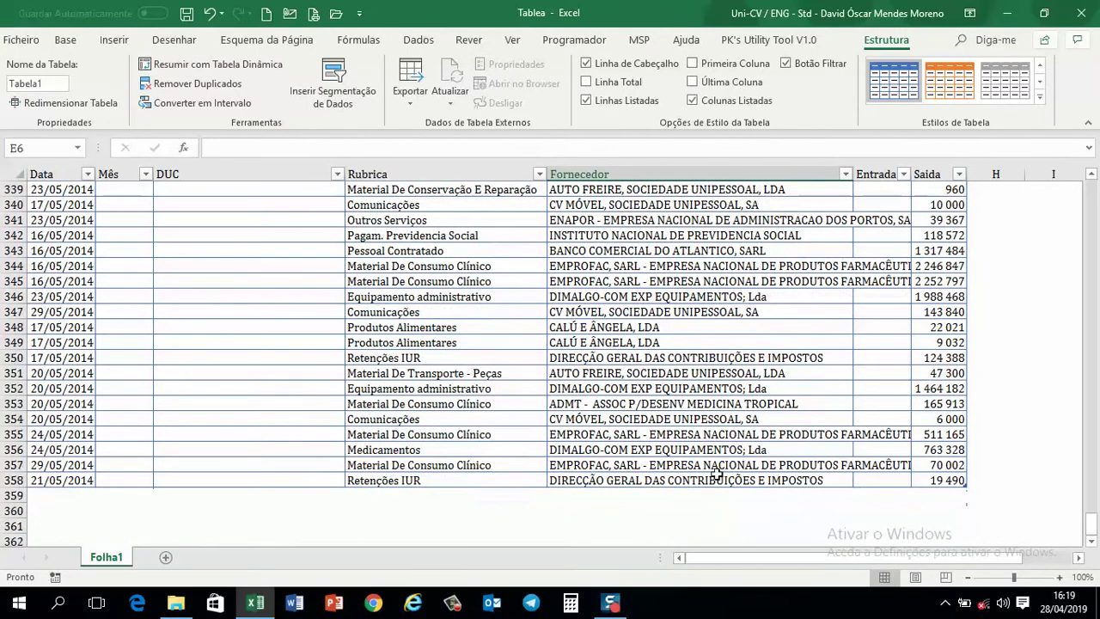
left_click_drag(1092, 524, 1092, 176)
key("Down")
key("Down")
key("Down")
key("Down")
key("Down")
key("Down")
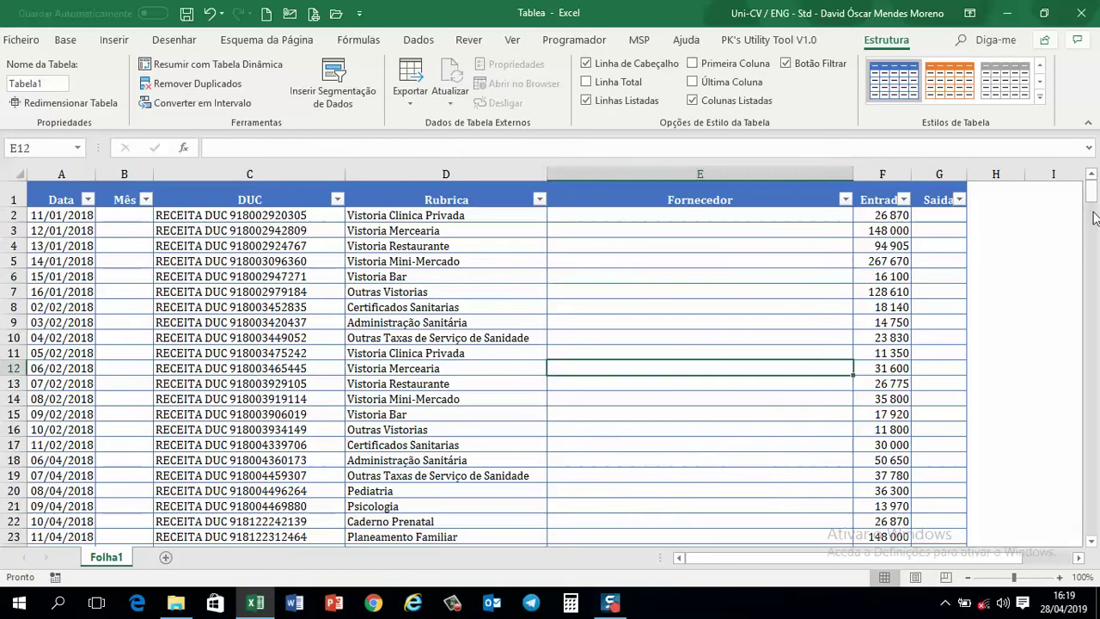
left_click_drag(1092, 193, 1091, 521)
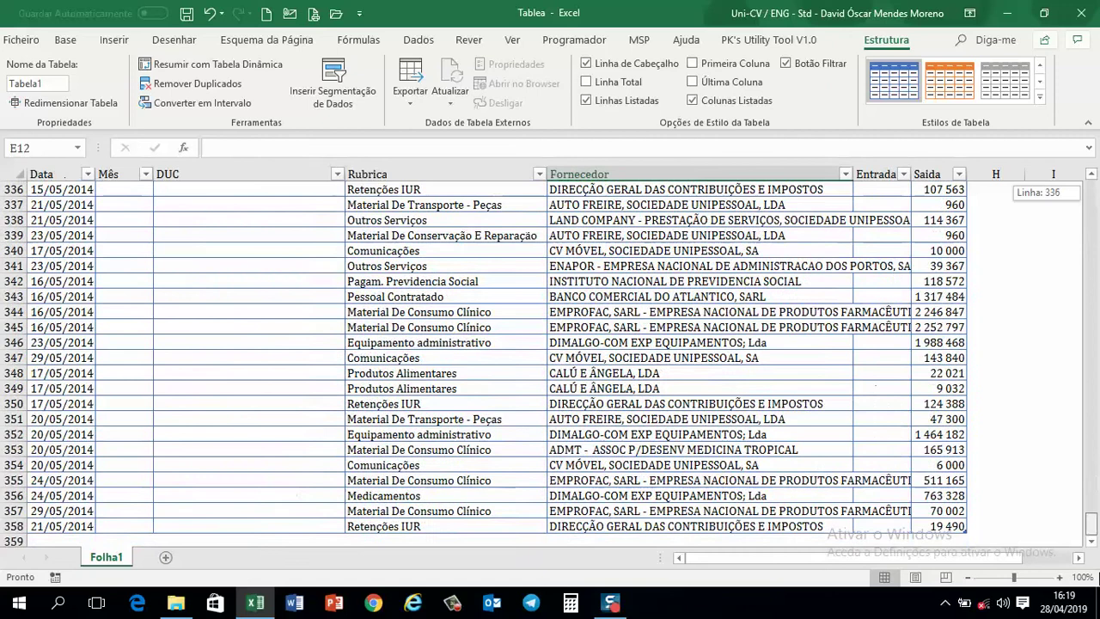
left_click(821, 448)
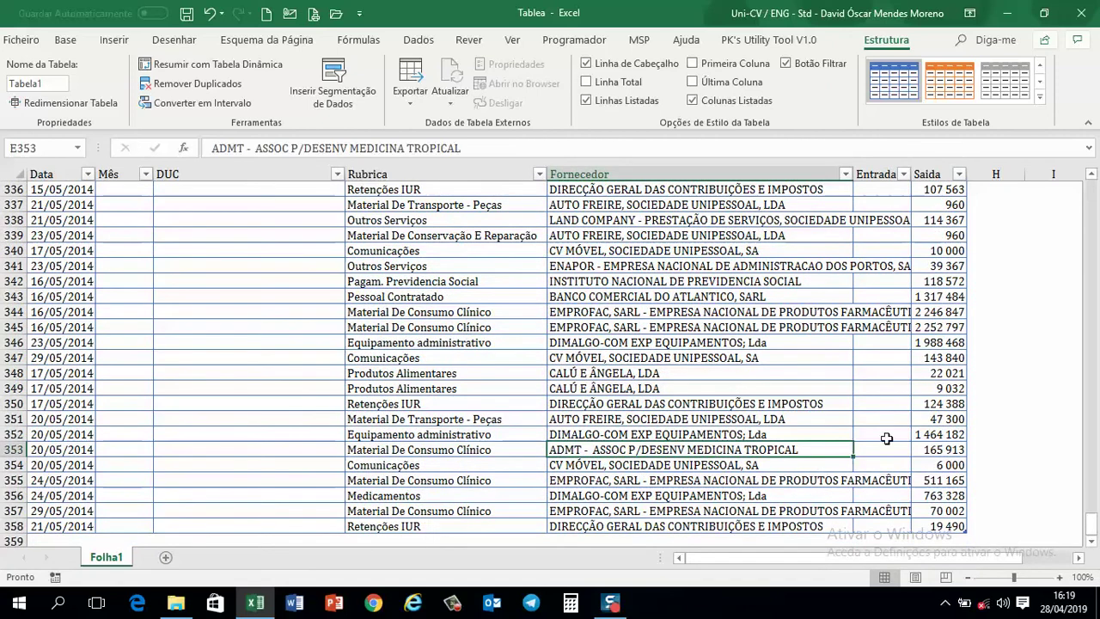
left_click(586, 81)
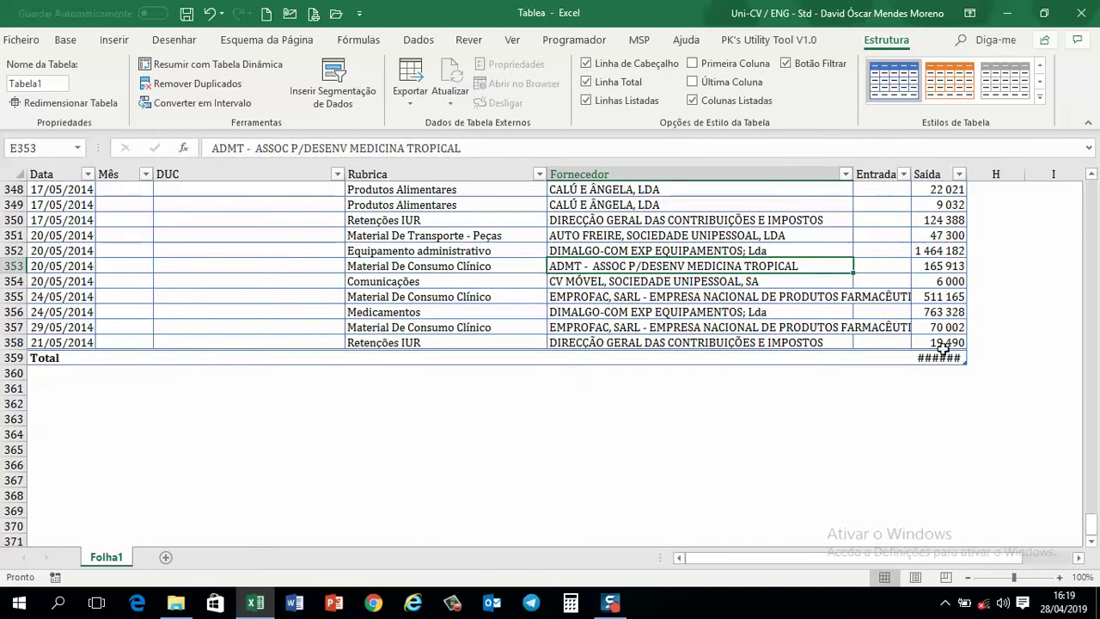
left_click_drag(967, 175, 997, 175)
Try the Média, DesvPad and Contar functions in the Saida column's total cell
left_click(971, 357)
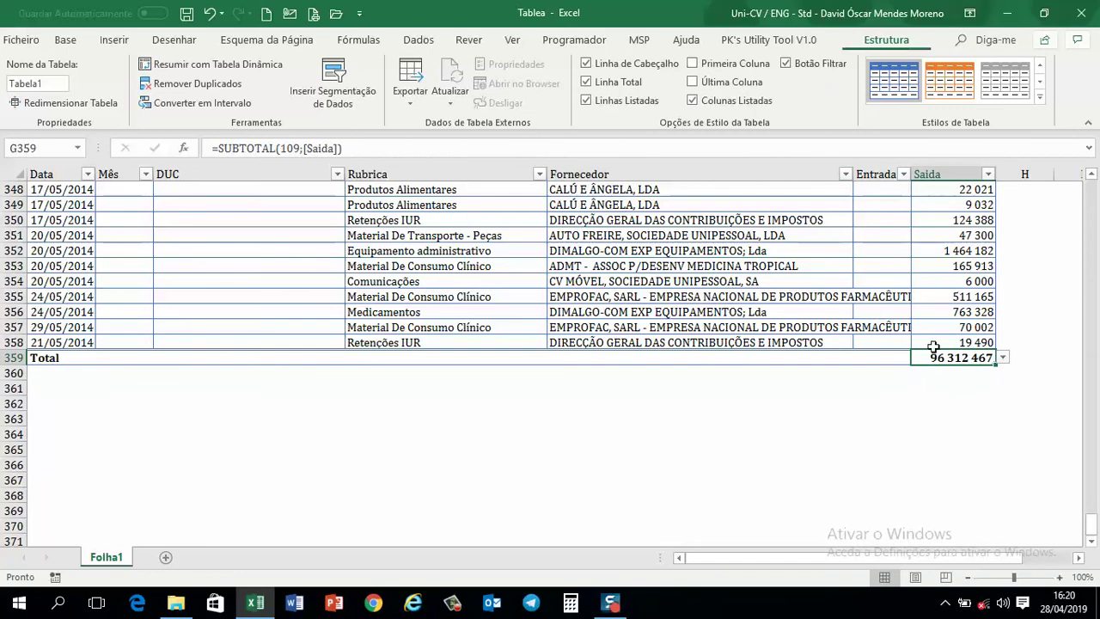
left_click(1002, 357)
left_click(969, 384)
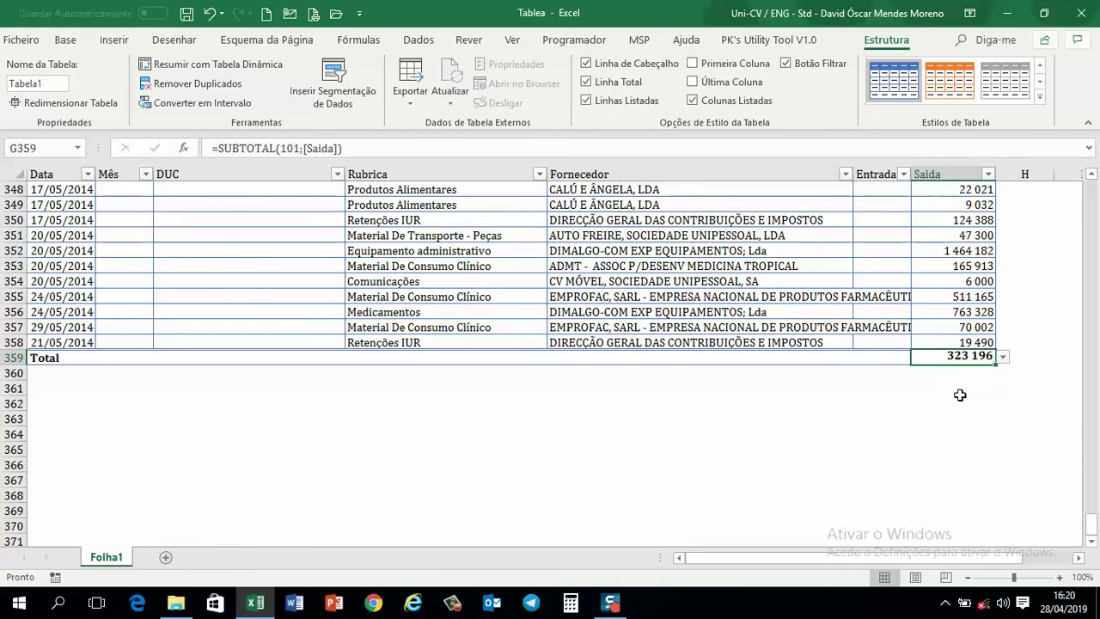
left_click(1001, 358)
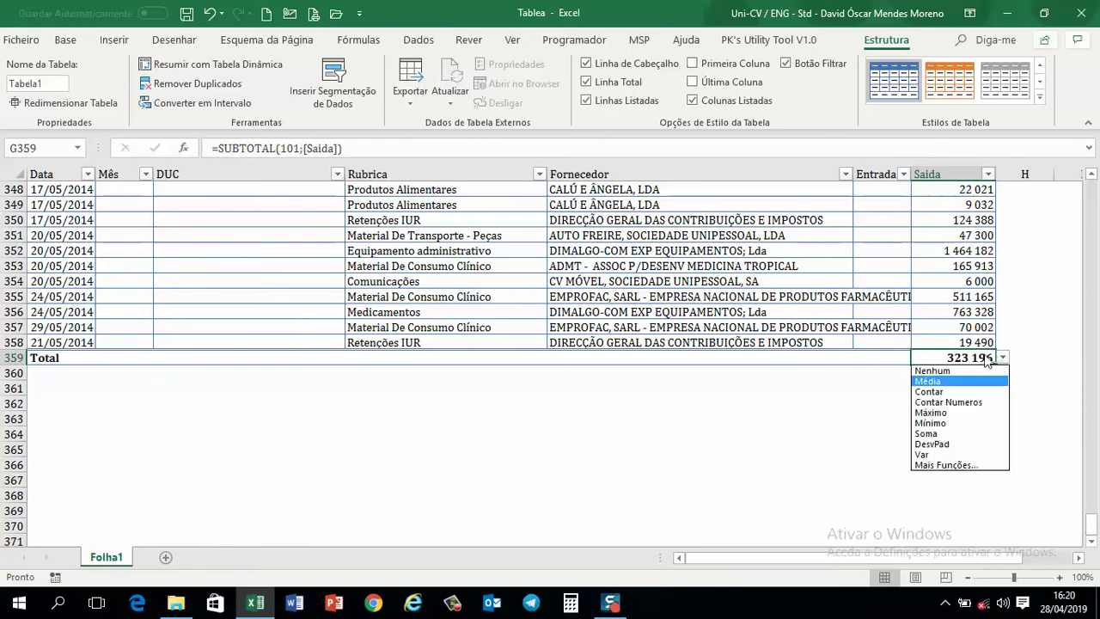
left_click(945, 444)
left_click(1003, 359)
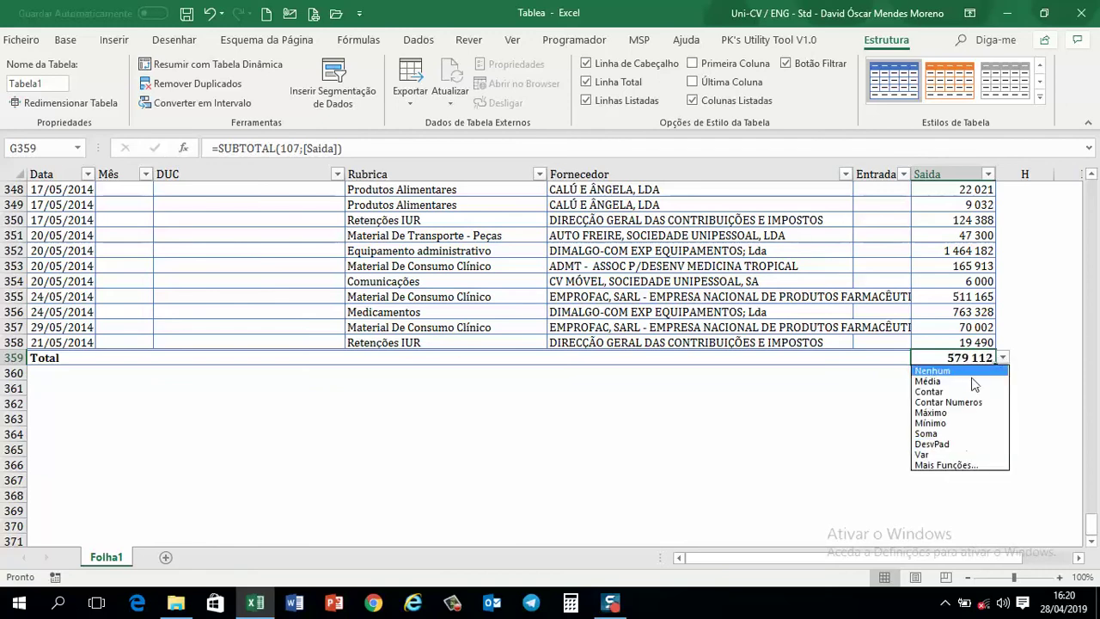
key("Return")
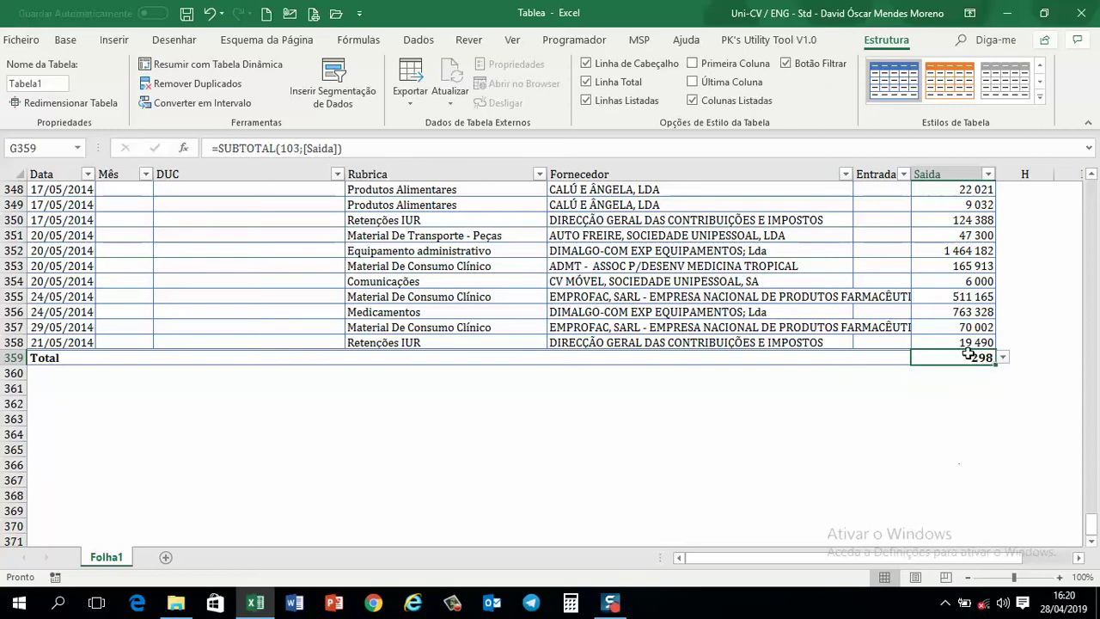
Add a Soma total for the Entrada column in the table's total row
left_click(878, 357)
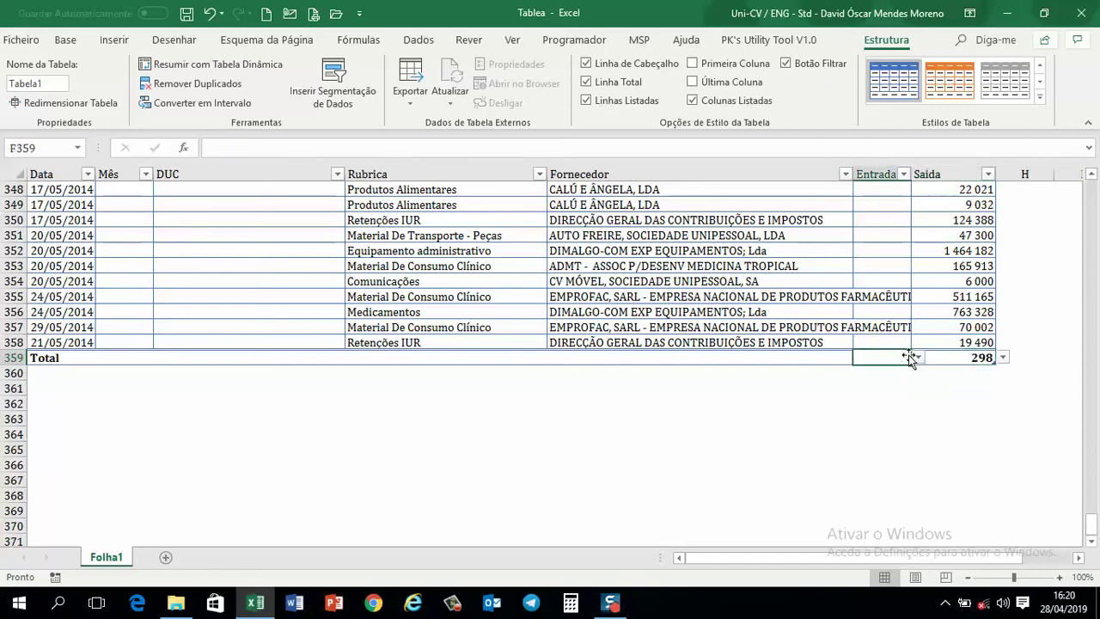
left_click(918, 357)
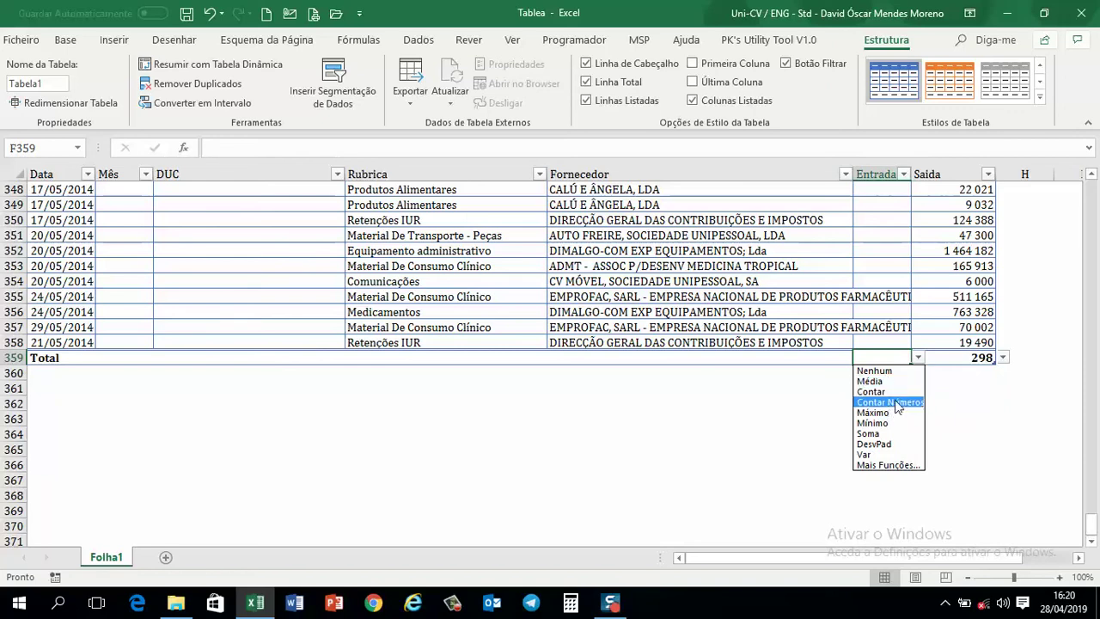
left_click(891, 434)
Set the Saida column's total to Soma and widen the Entrada column to fit its total
left_click(1002, 359)
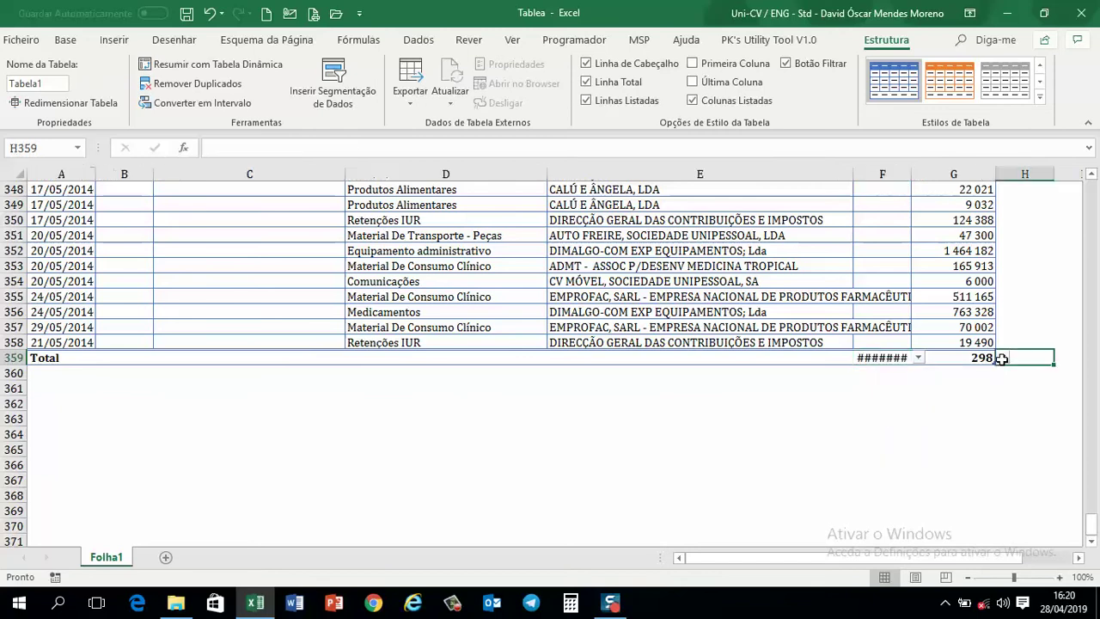
left_click(994, 358)
left_click(1003, 358)
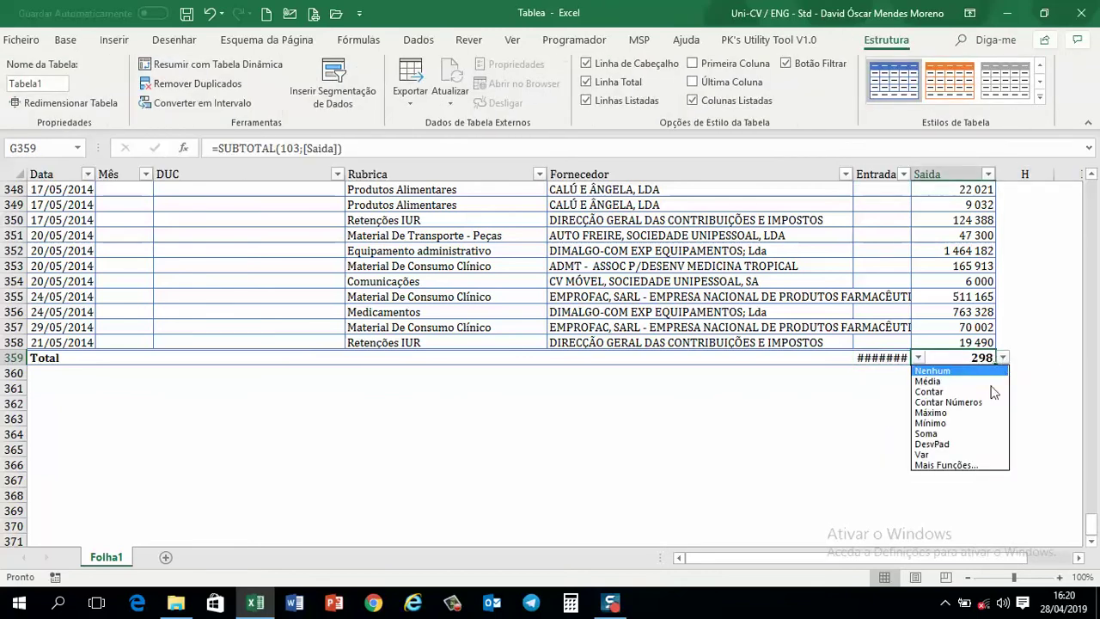
left_click(928, 433)
left_click_drag(921, 175, 933, 175)
scroll(817, 255, "up", 16)
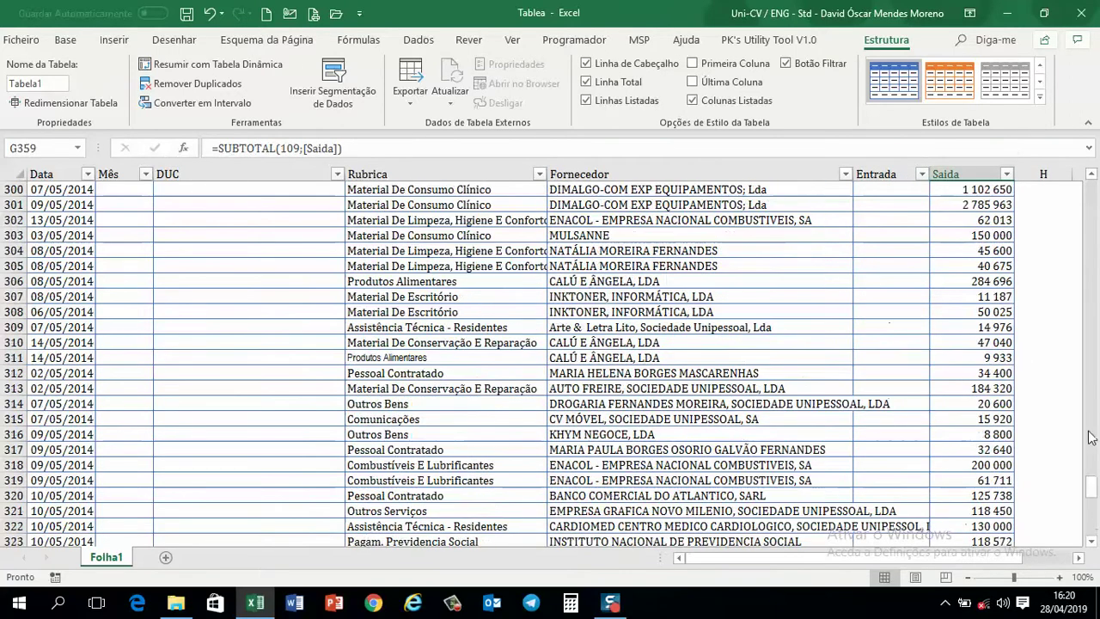
left_click_drag(1090, 490, 1014, 158)
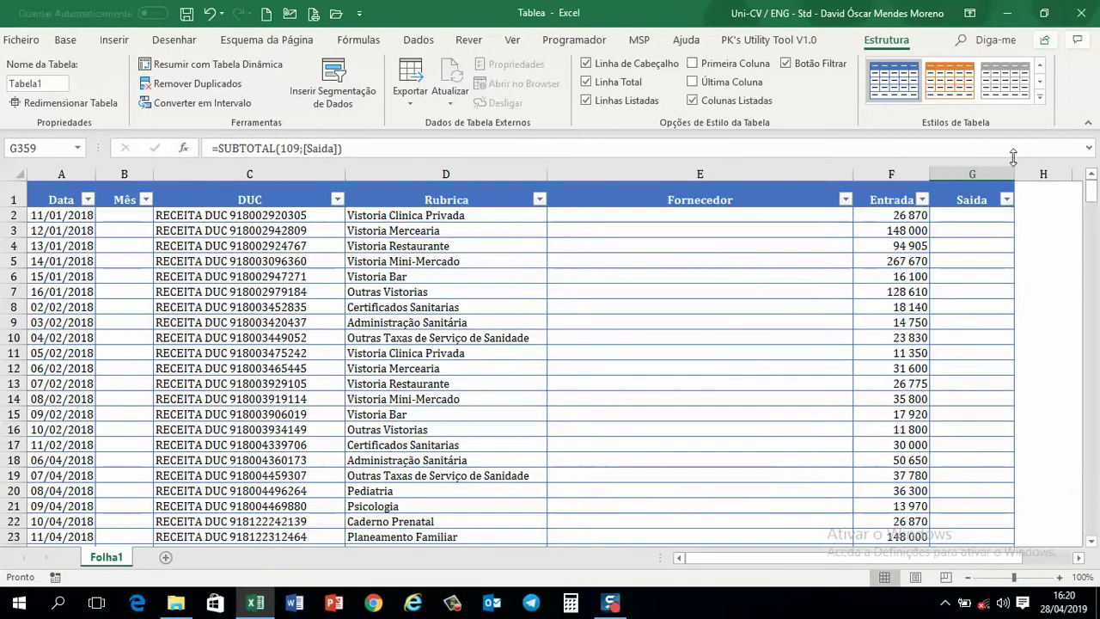
left_click(707, 335)
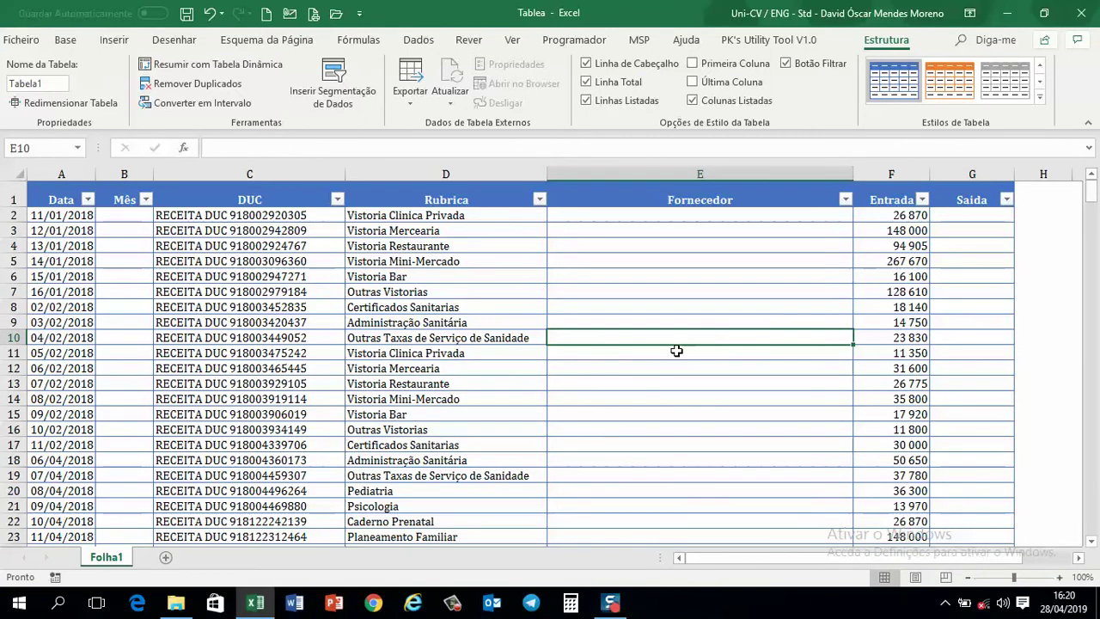
left_click(79, 230)
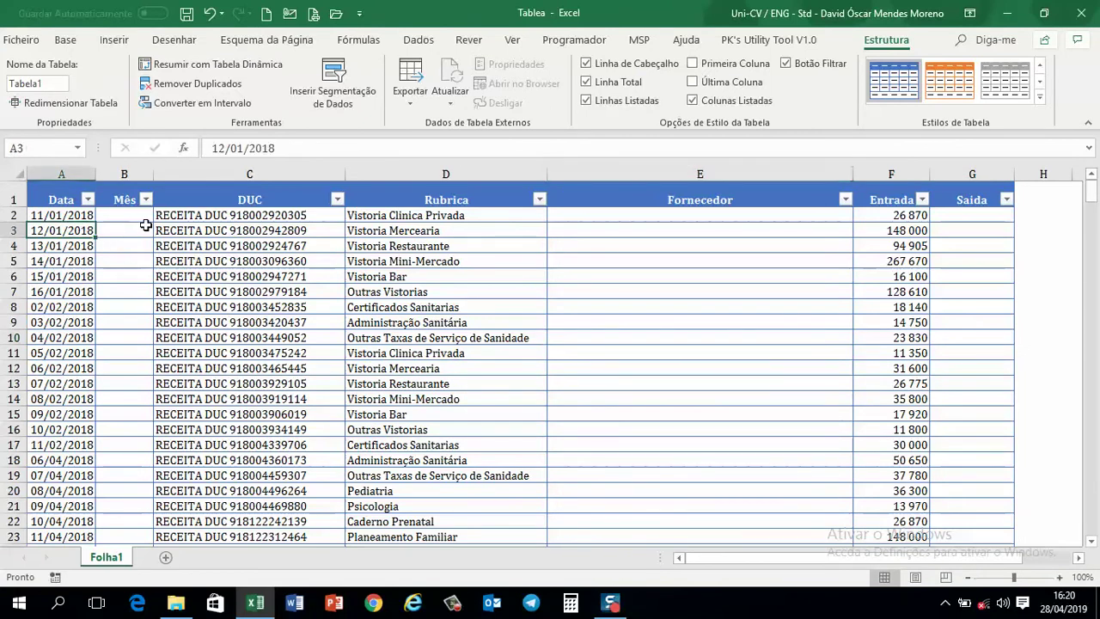
left_click(145, 225)
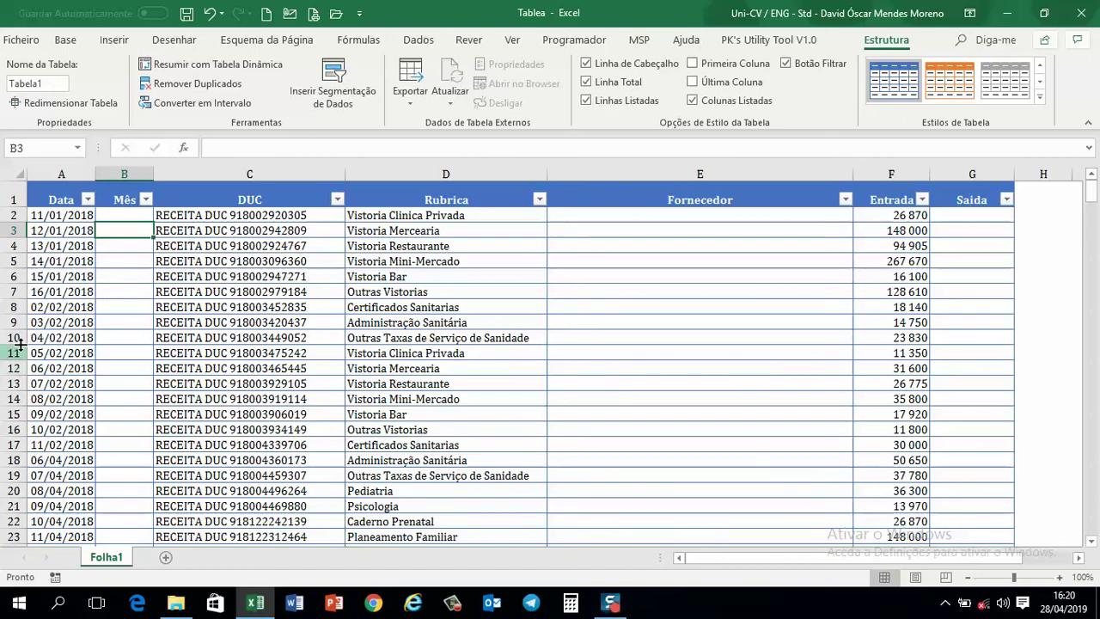
left_click(119, 215)
left_click(56, 214)
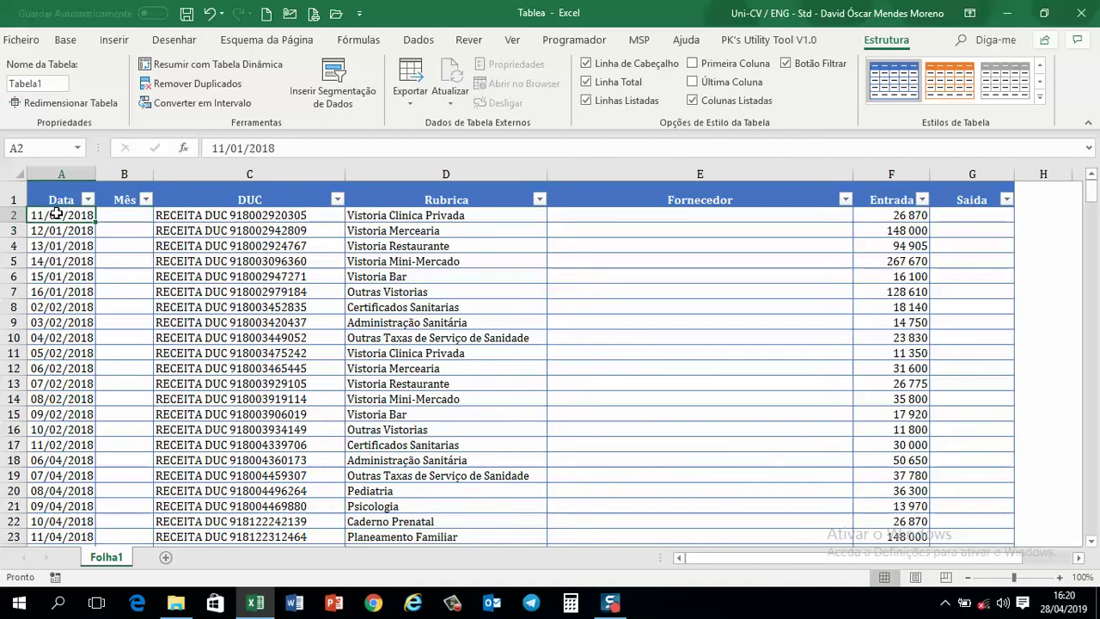
left_click_drag(113, 292, 143, 481)
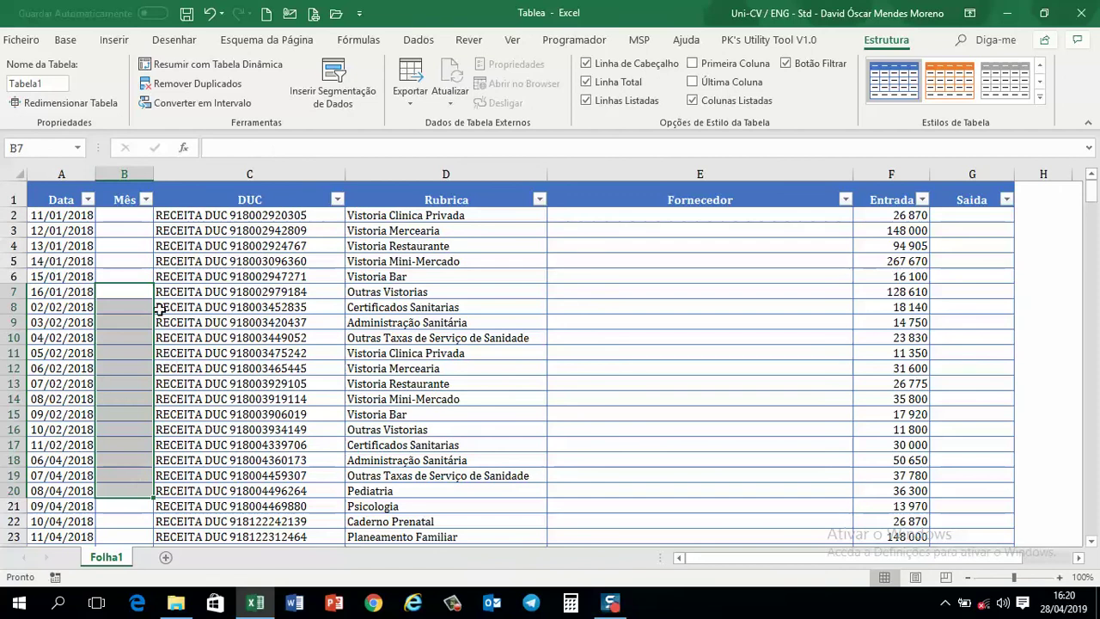
left_click(138, 218)
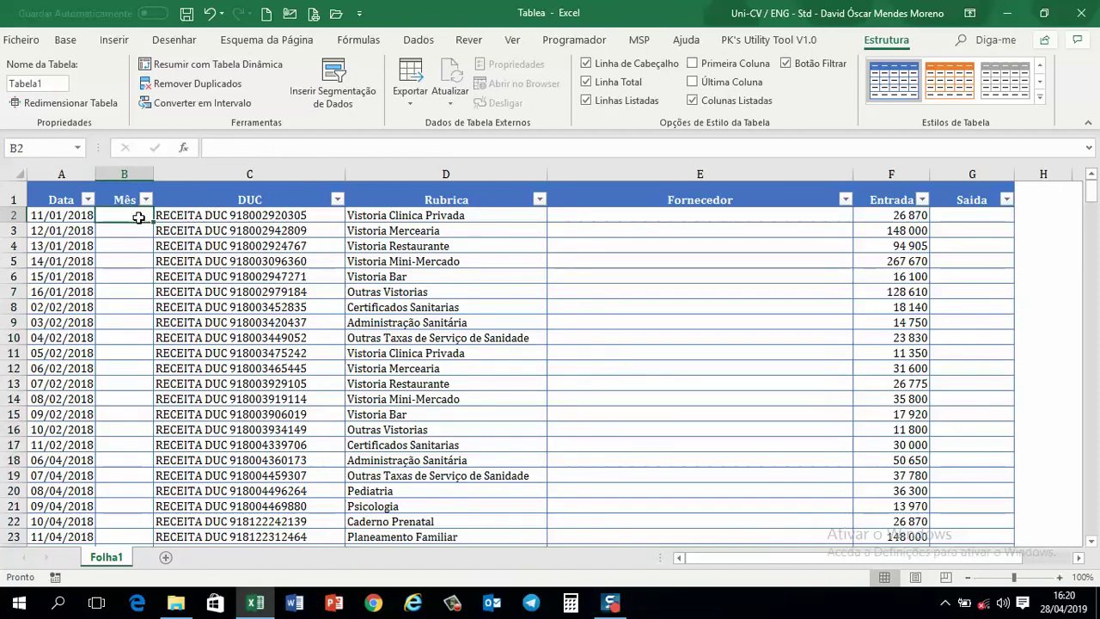
type("=")
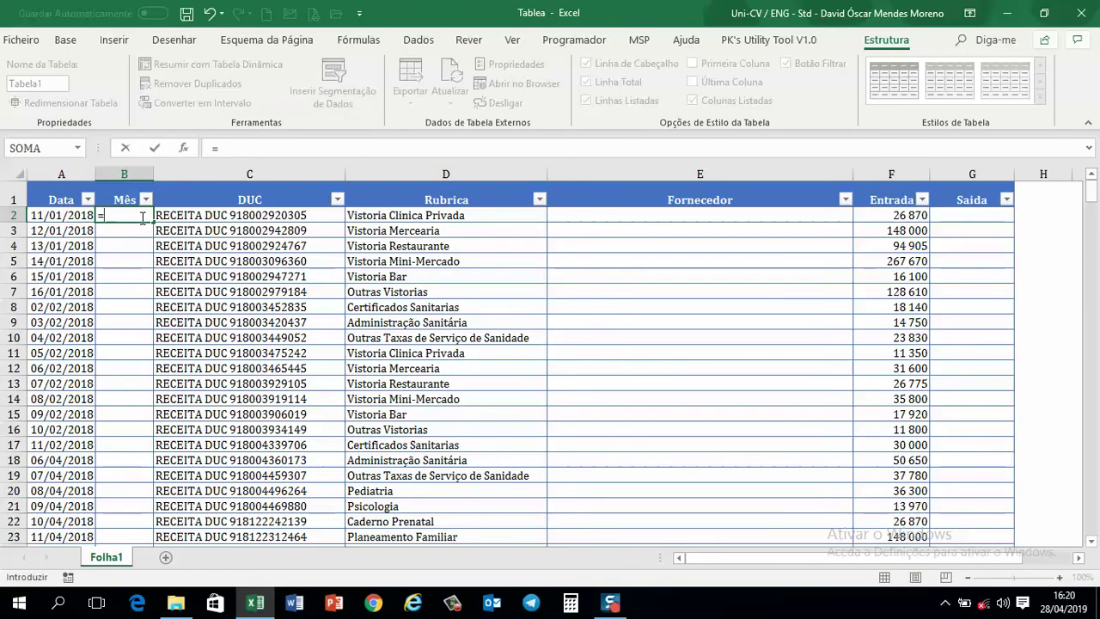
type("tex")
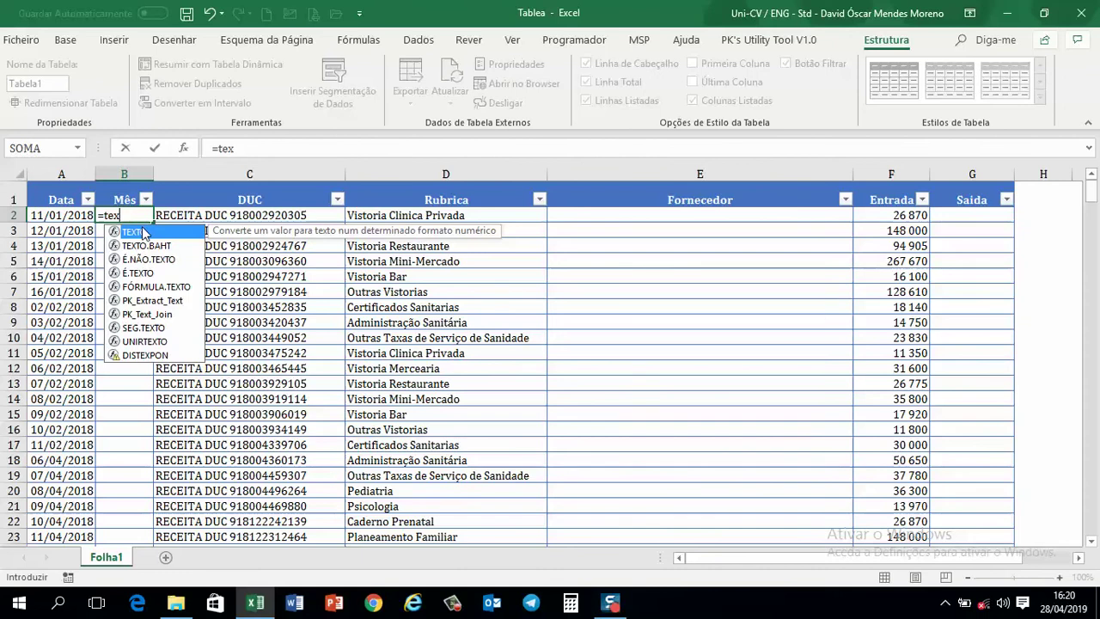
double_click(143, 232)
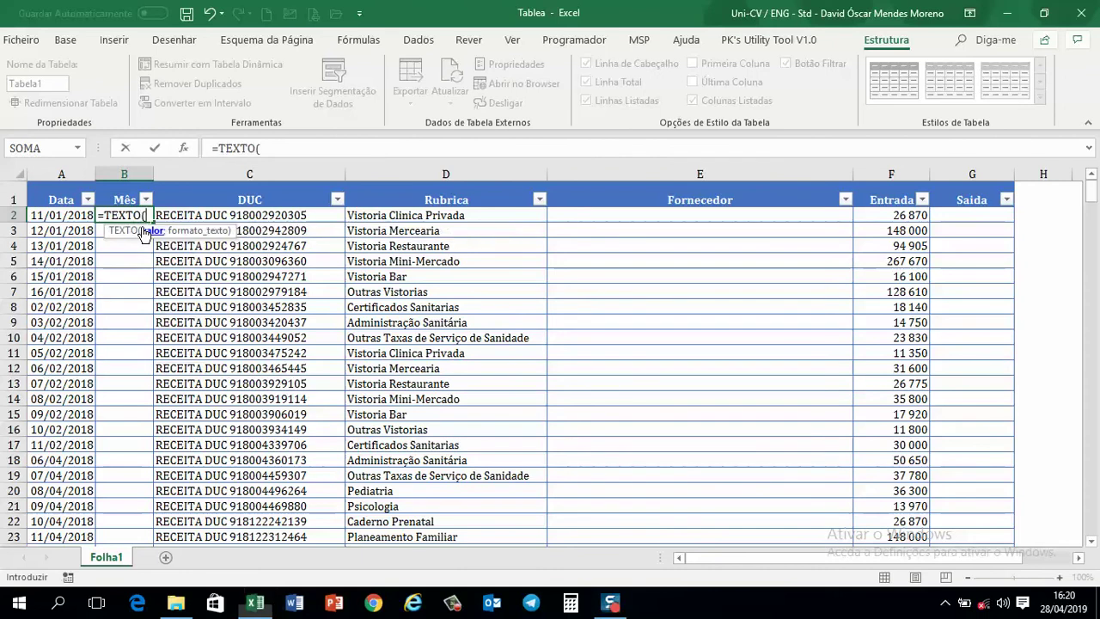
left_click(69, 214)
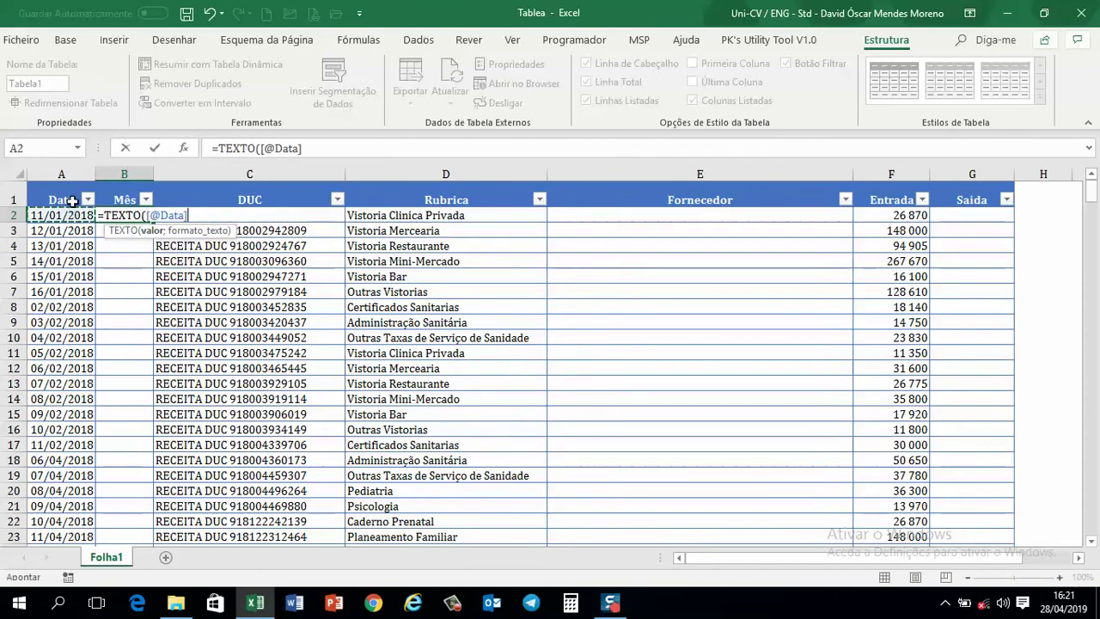
type(";\"MMMM")
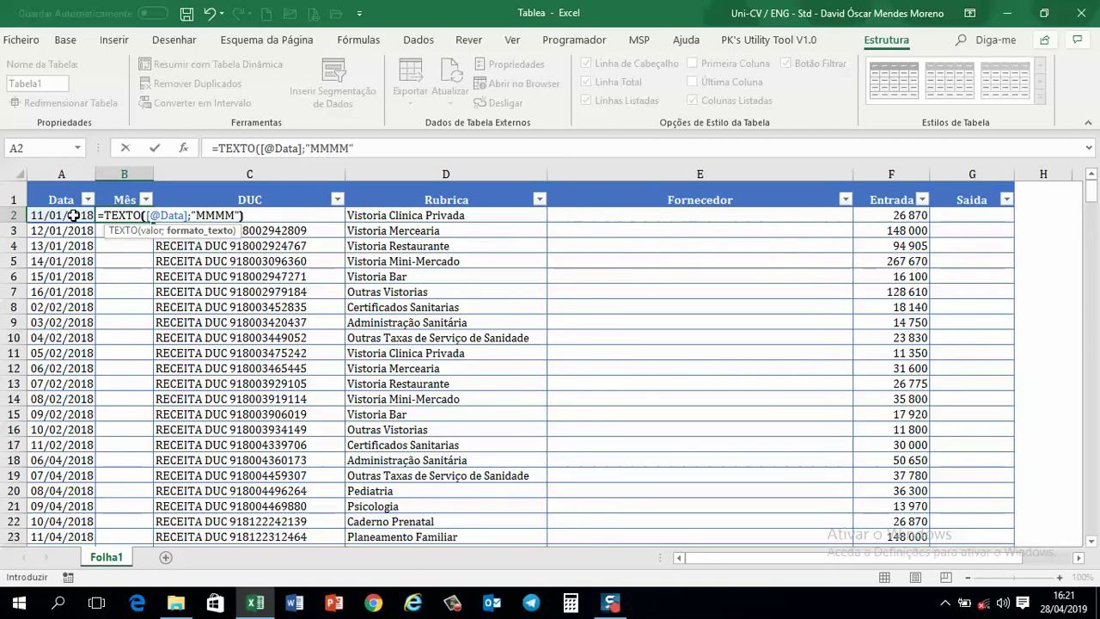
type(")")
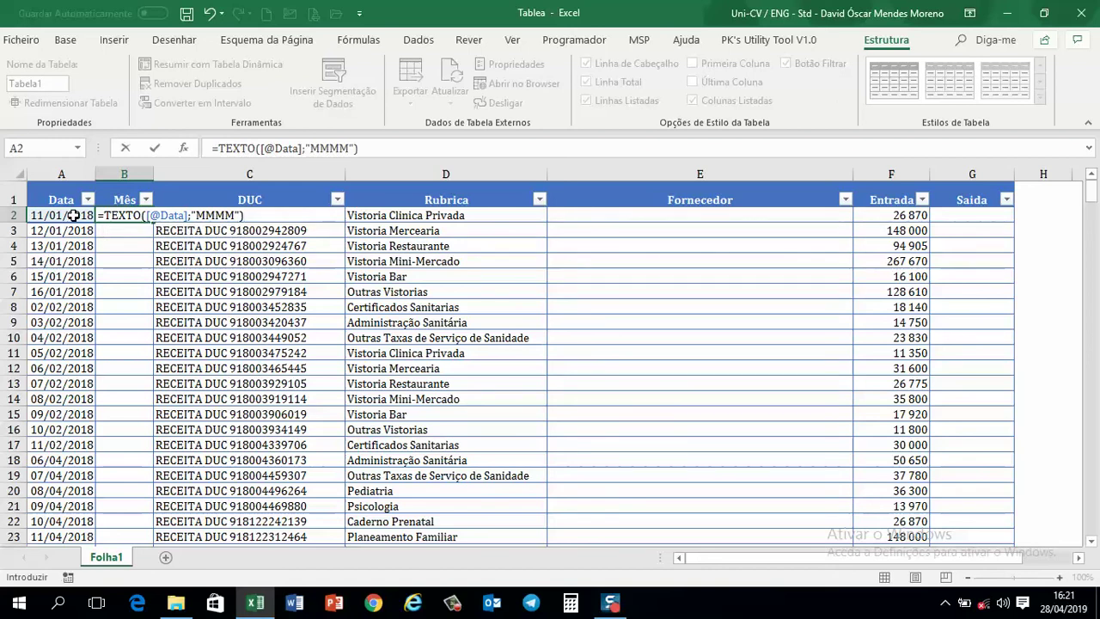
key("Return")
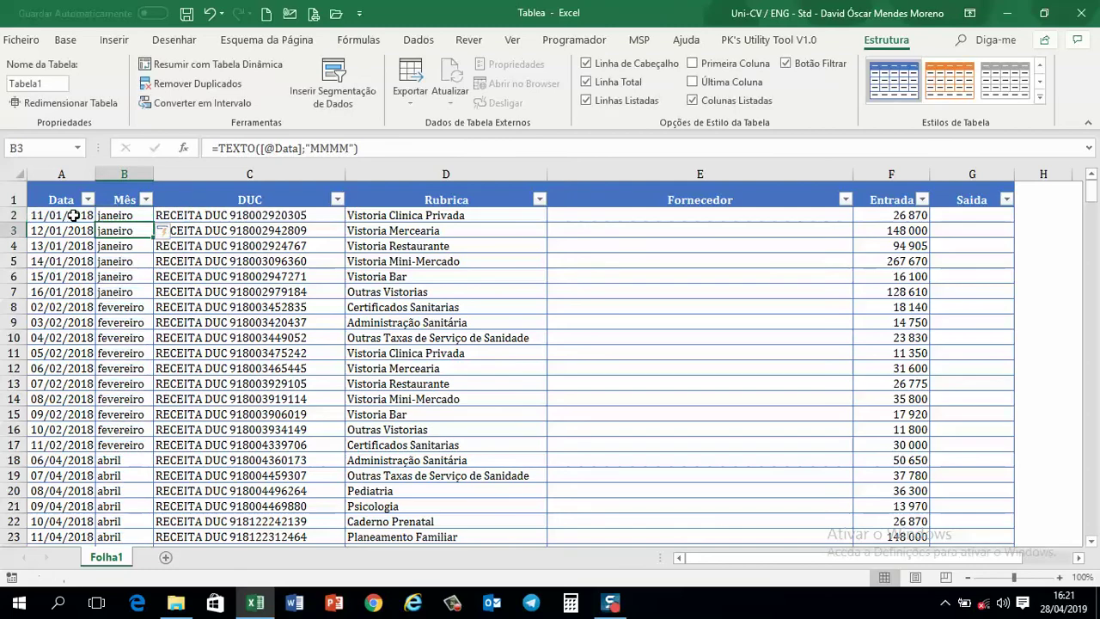
scroll(135, 348, "down", 20)
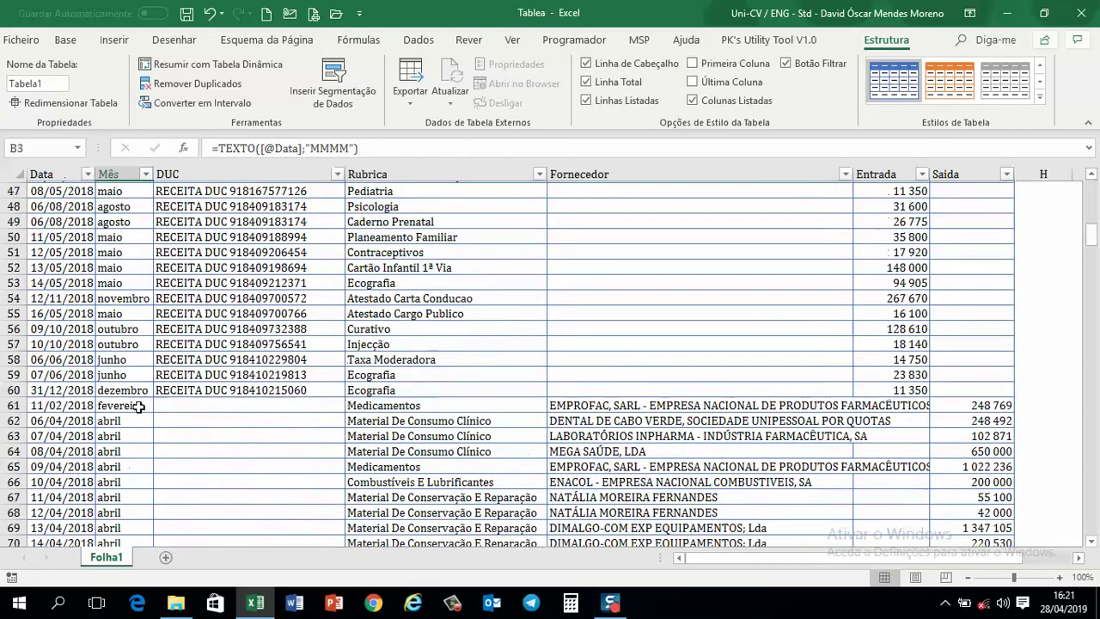
scroll(136, 348, "down", 20)
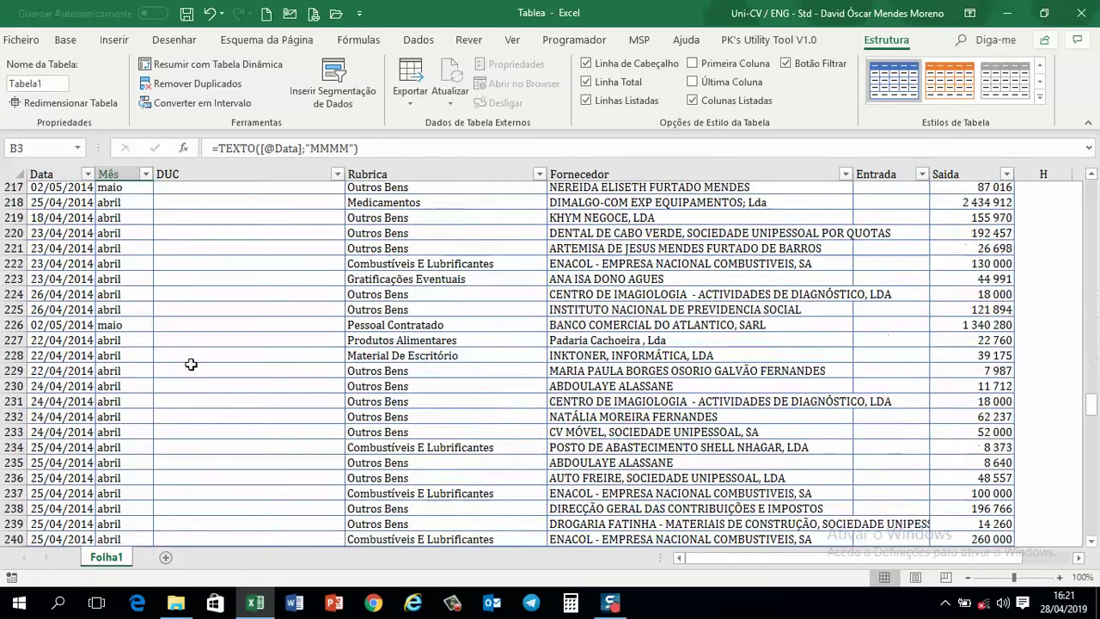
scroll(206, 368, "down", 20)
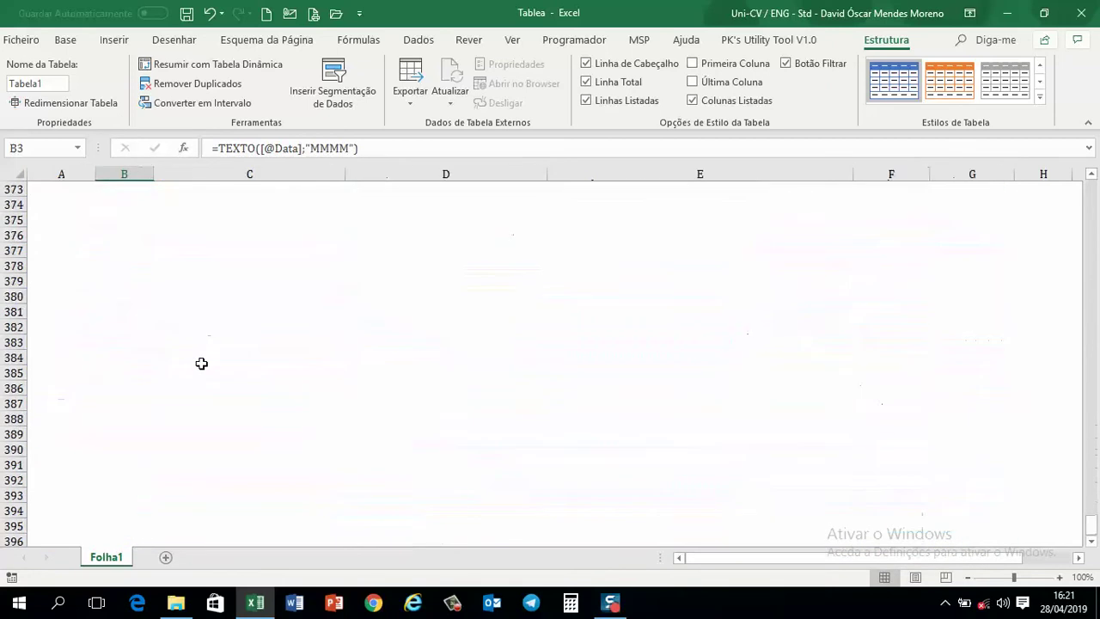
scroll(201, 363, "up", 6)
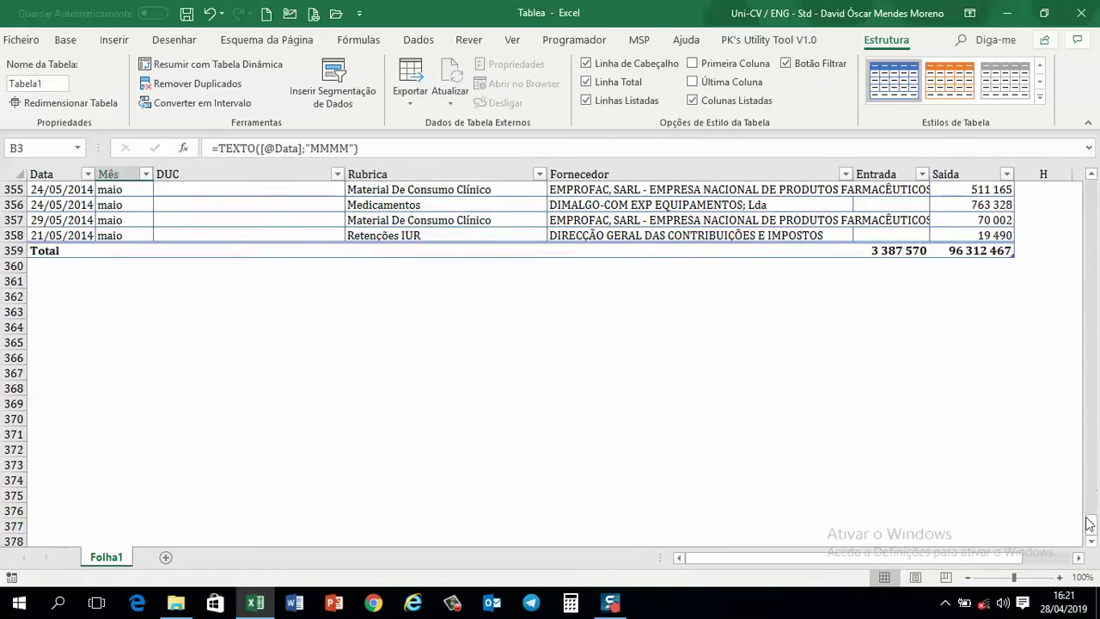
left_click_drag(1091, 533, 1075, 163)
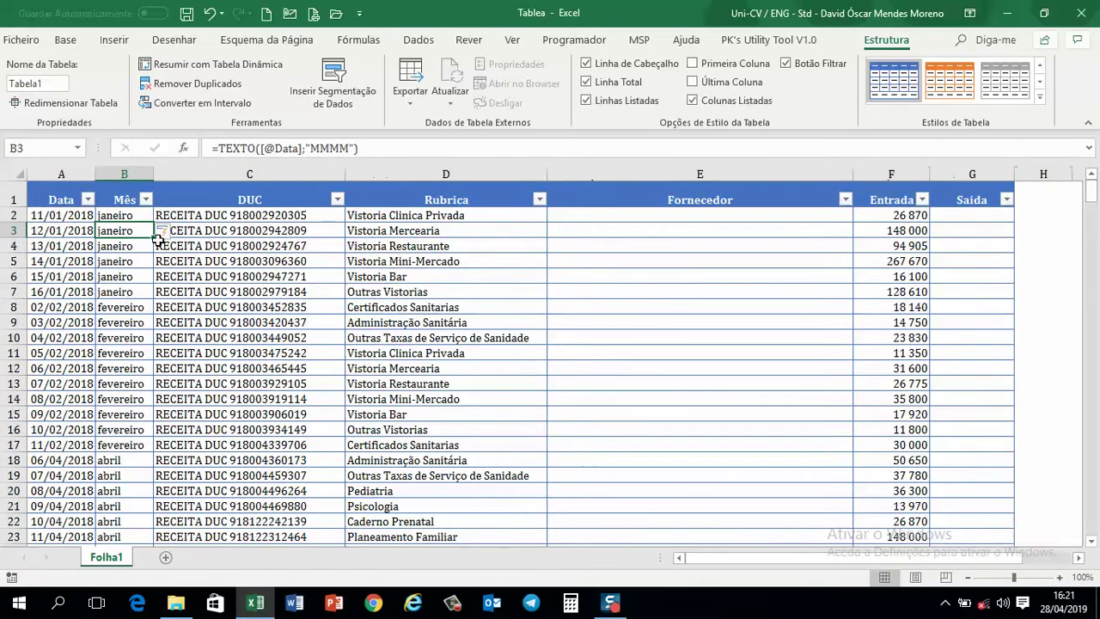
Try the year format "AAAA" in the Mês column's TEXTO formula and undo the change
left_click(135, 216)
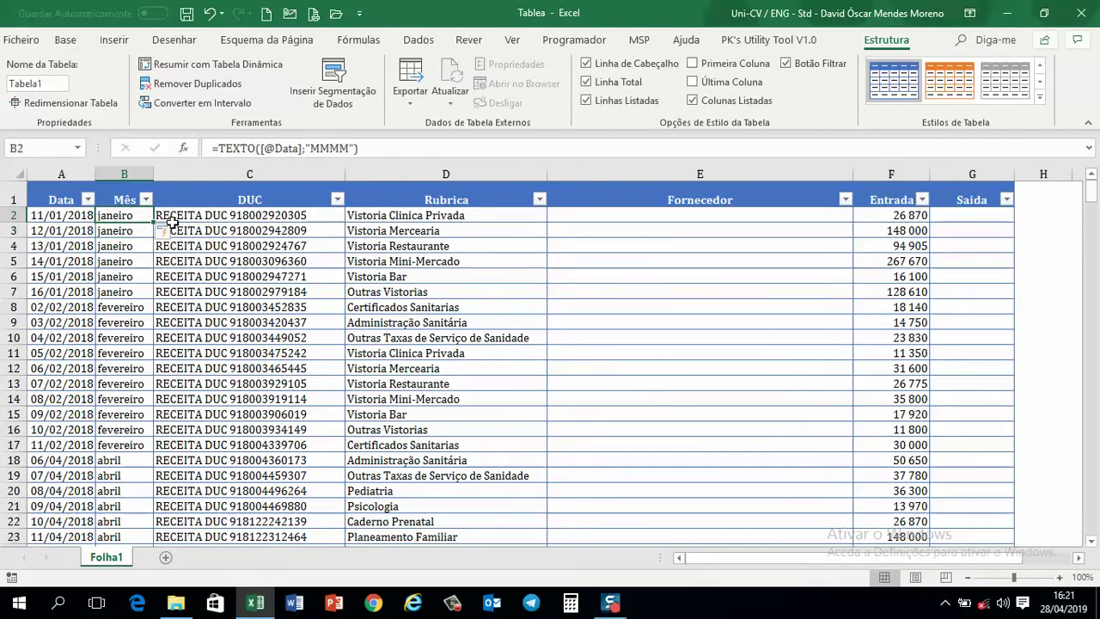
left_click(351, 149)
key("BackSpace")
key("BackSpace")
key("BackSpace")
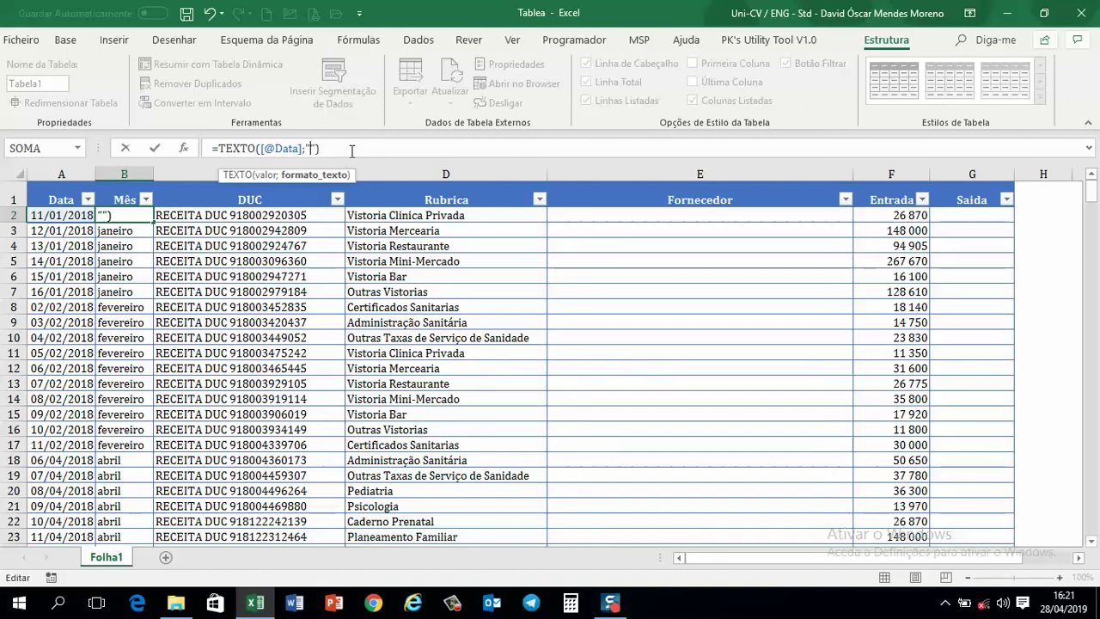
type("AAAA")
key("Return")
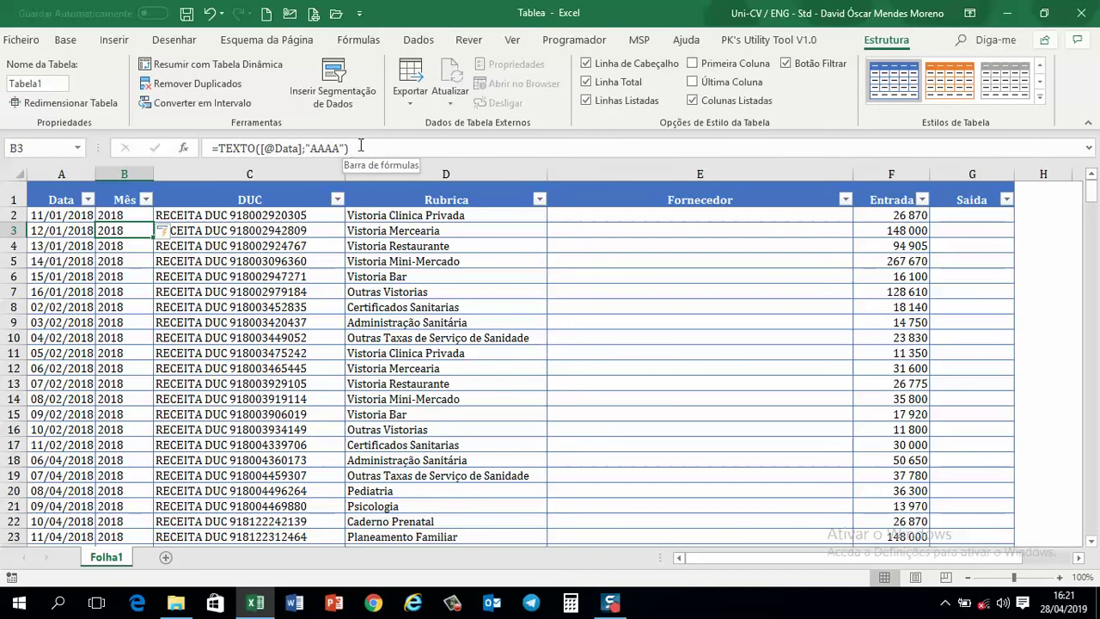
key("ctrl+z")
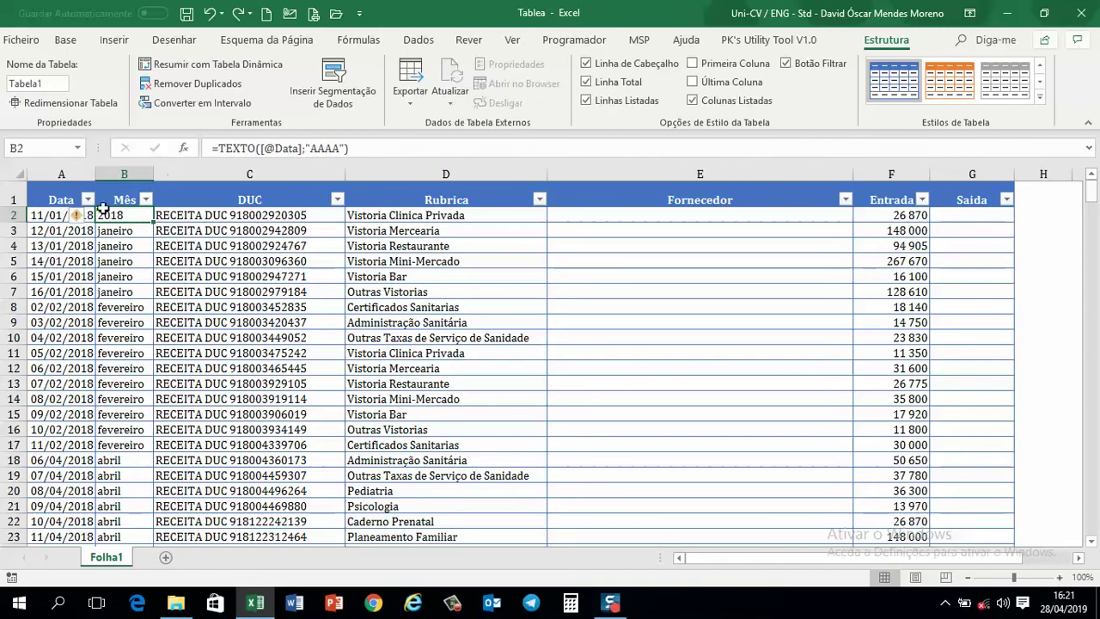
key("ctrl+z")
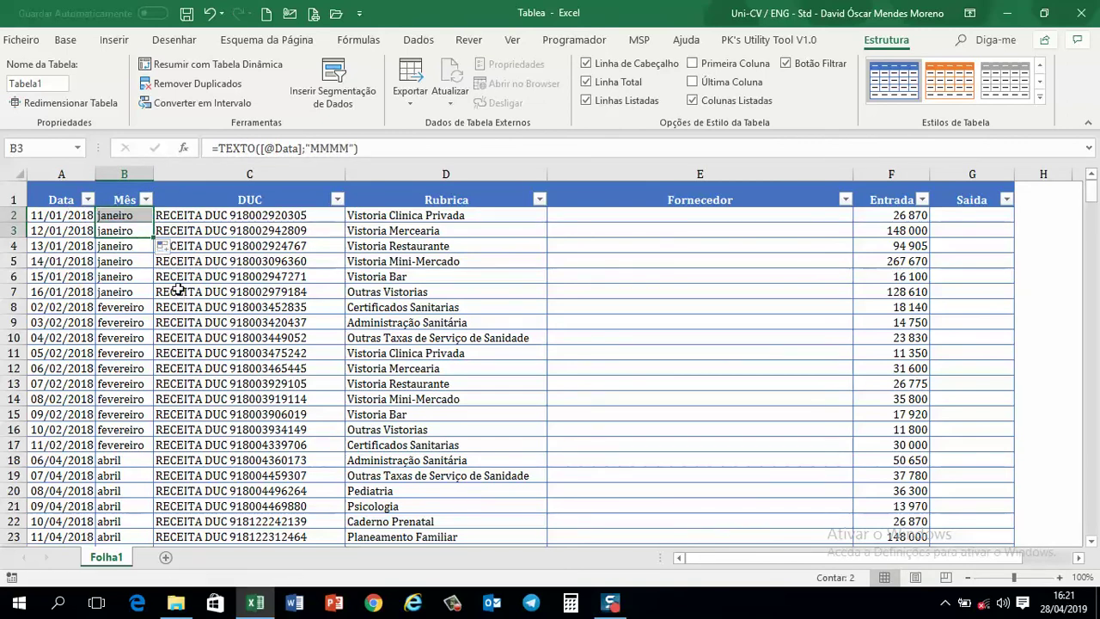
Insert a slicer for the table's Mês field and place it beside the Saida column, over columns H and I
left_click(722, 324)
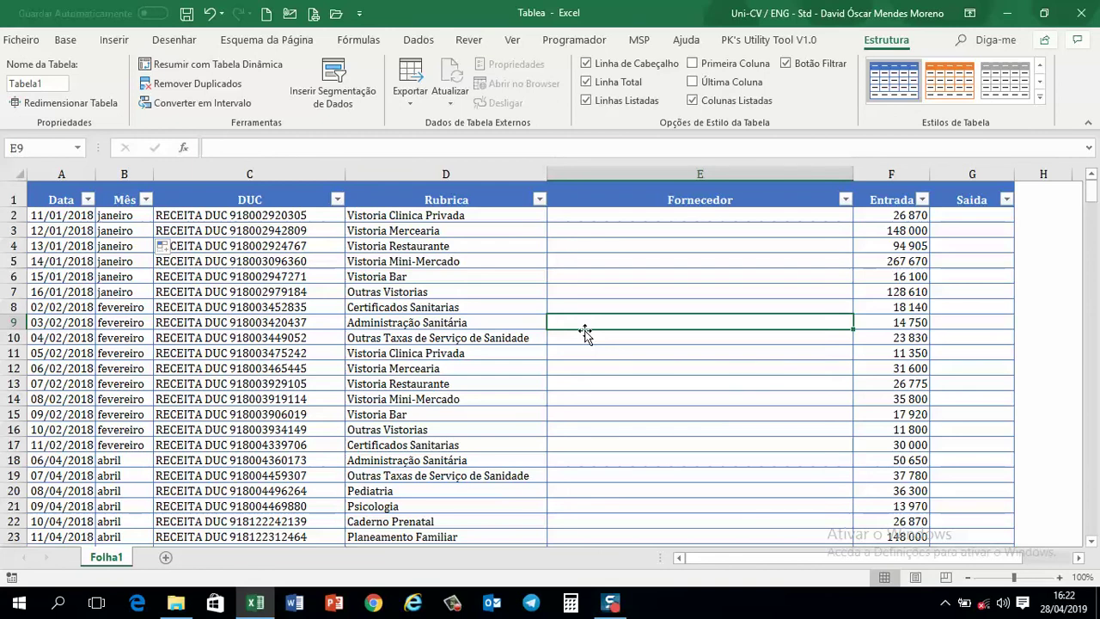
left_click(1080, 558)
left_click(657, 275)
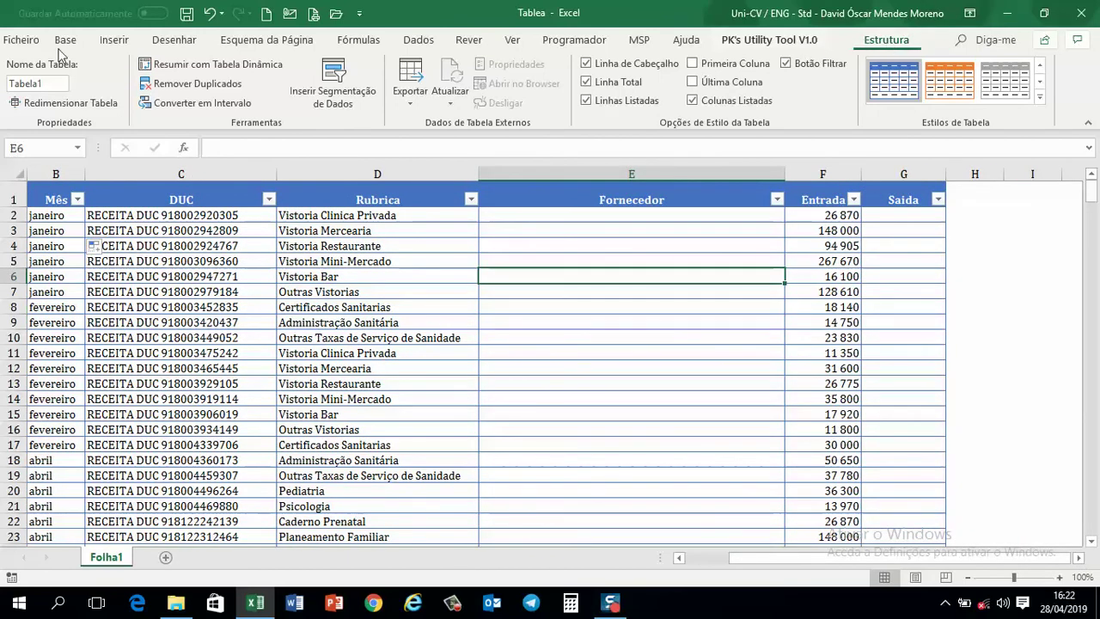
left_click(114, 39)
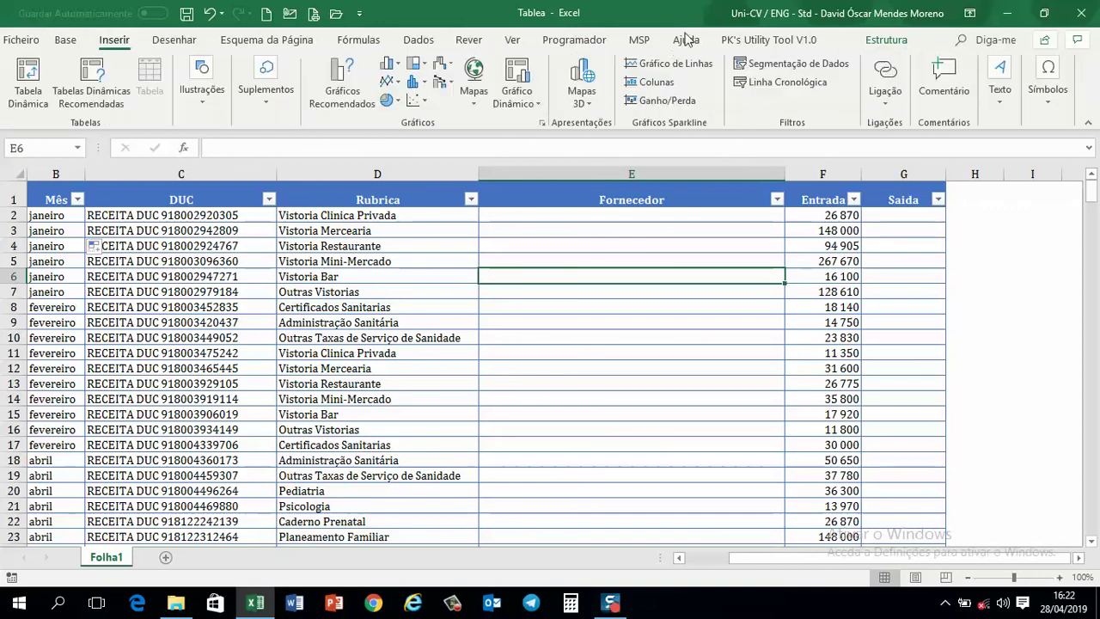
left_click(886, 43)
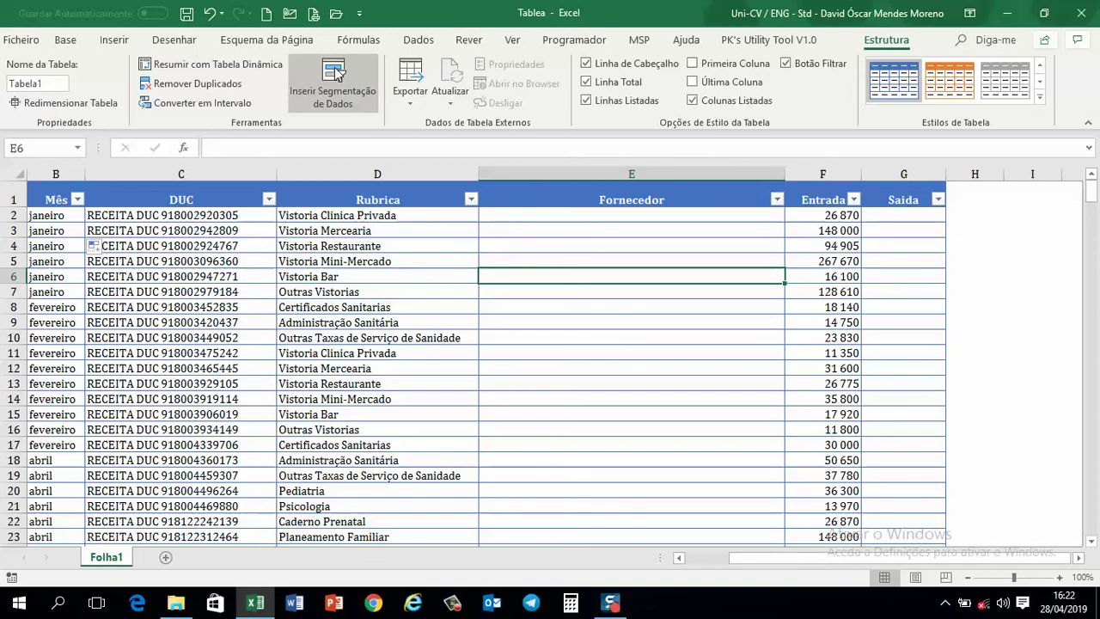
left_click(348, 91)
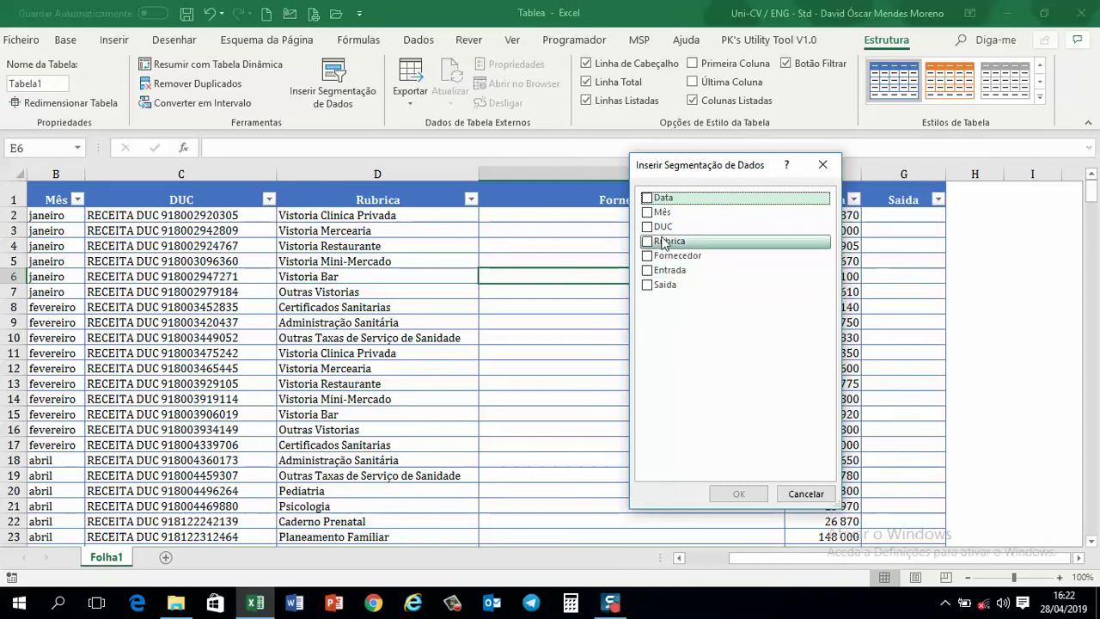
left_click(649, 213)
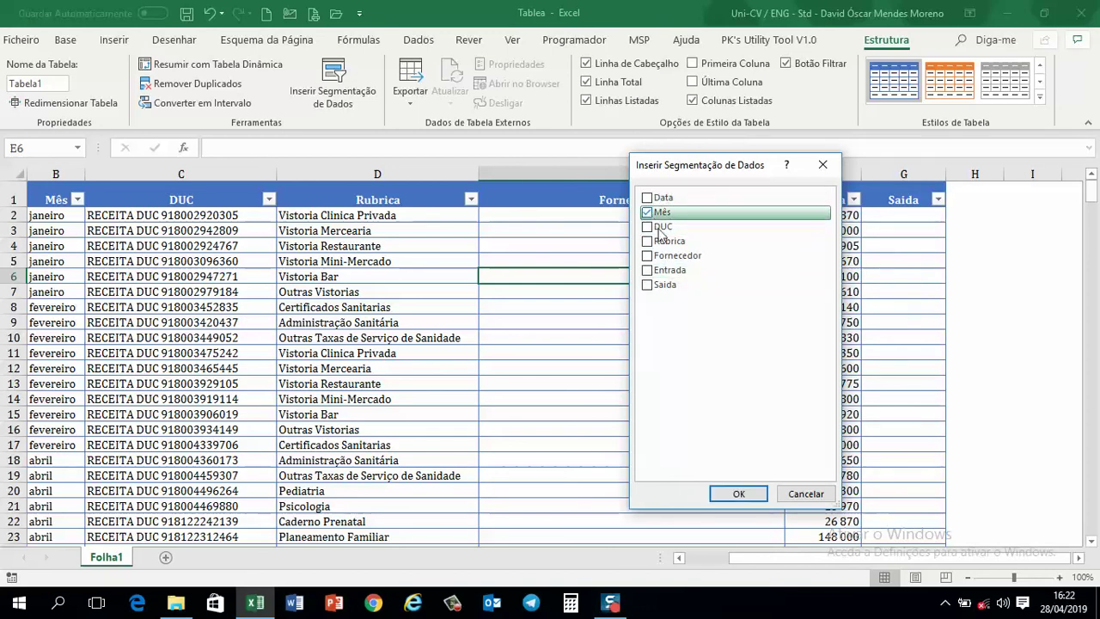
left_click(736, 498)
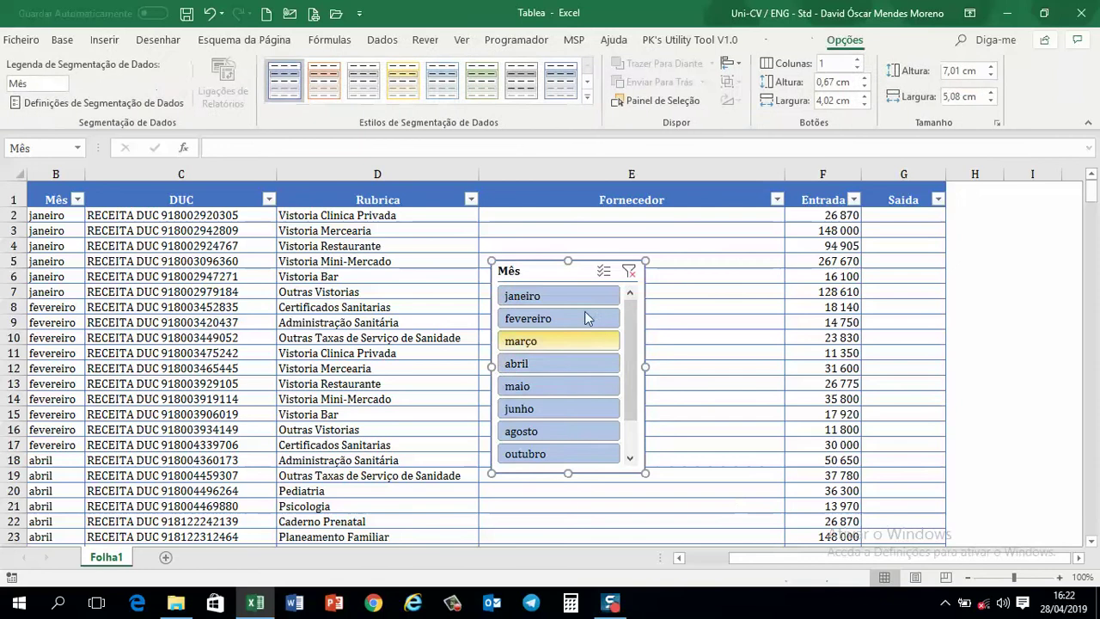
left_click_drag(558, 275, 1016, 196)
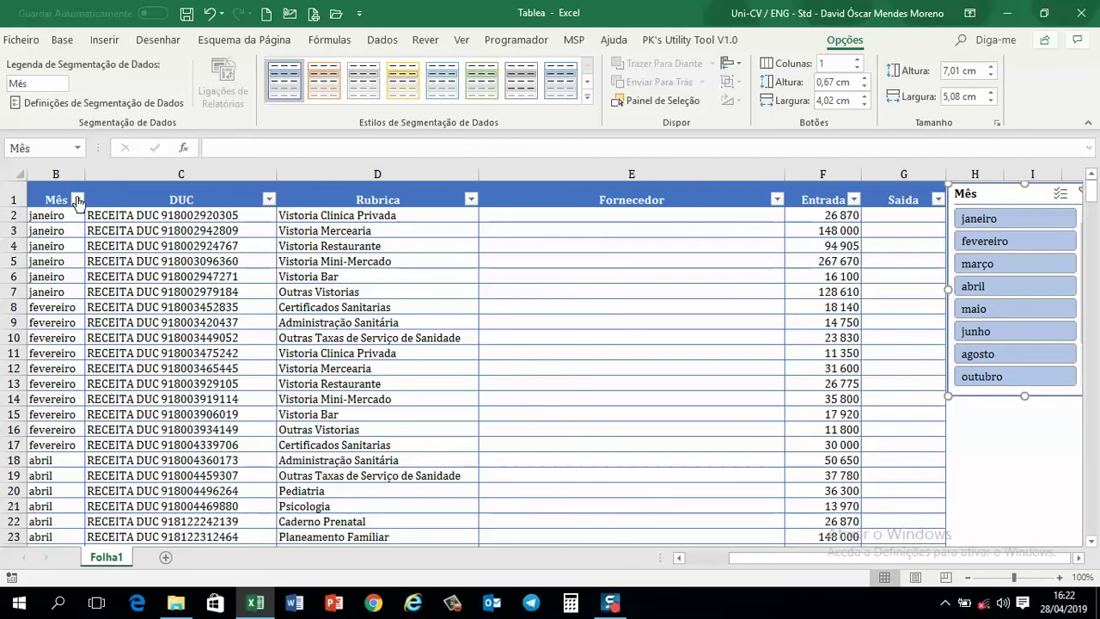
Filter the Mês column to only agosto with the header filter and restore all months
left_click(77, 200)
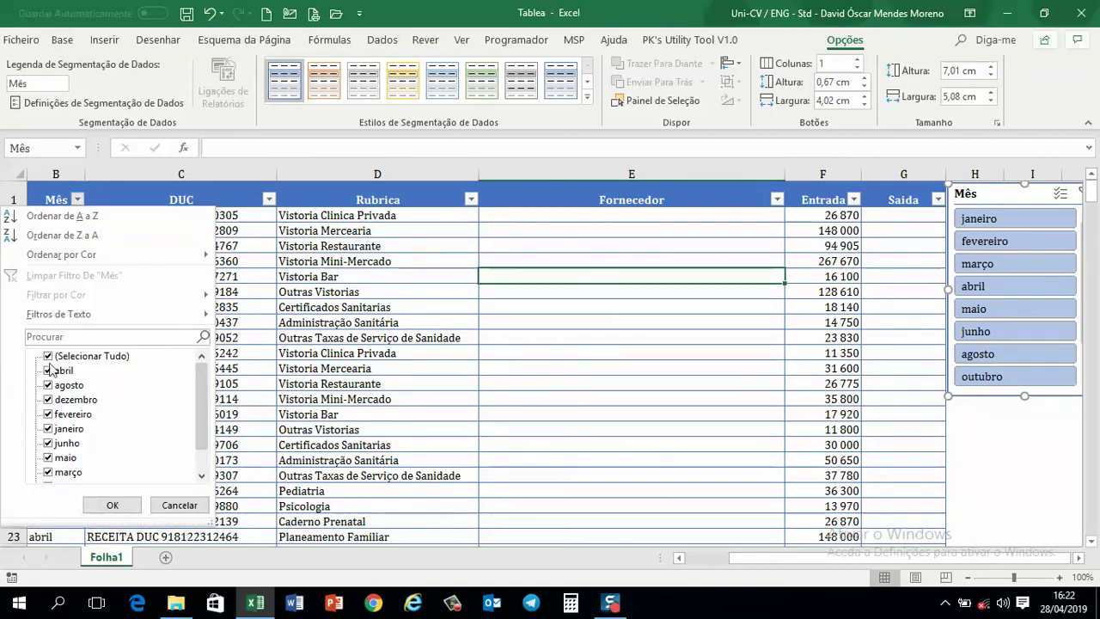
left_click(48, 356)
left_click(48, 385)
left_click(111, 505)
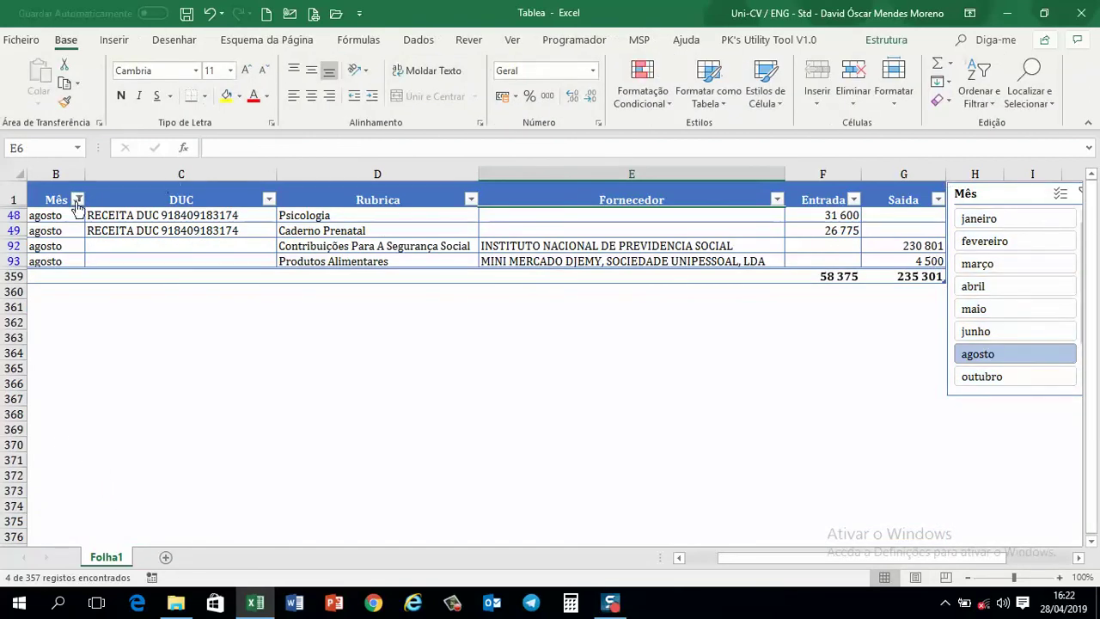
left_click(77, 199)
left_click(48, 356)
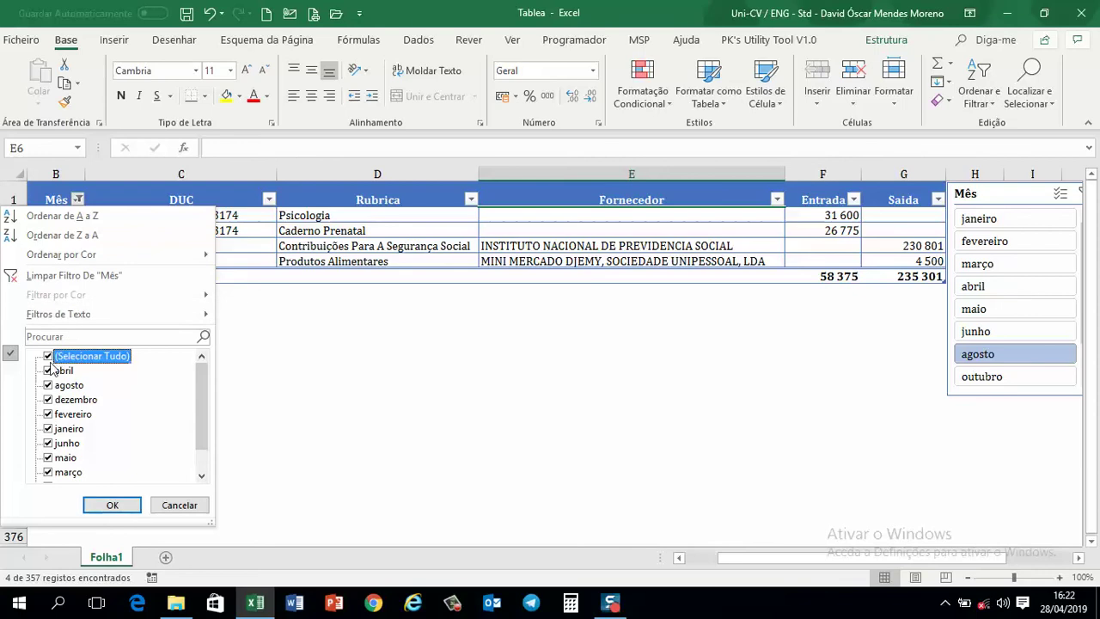
left_click(111, 507)
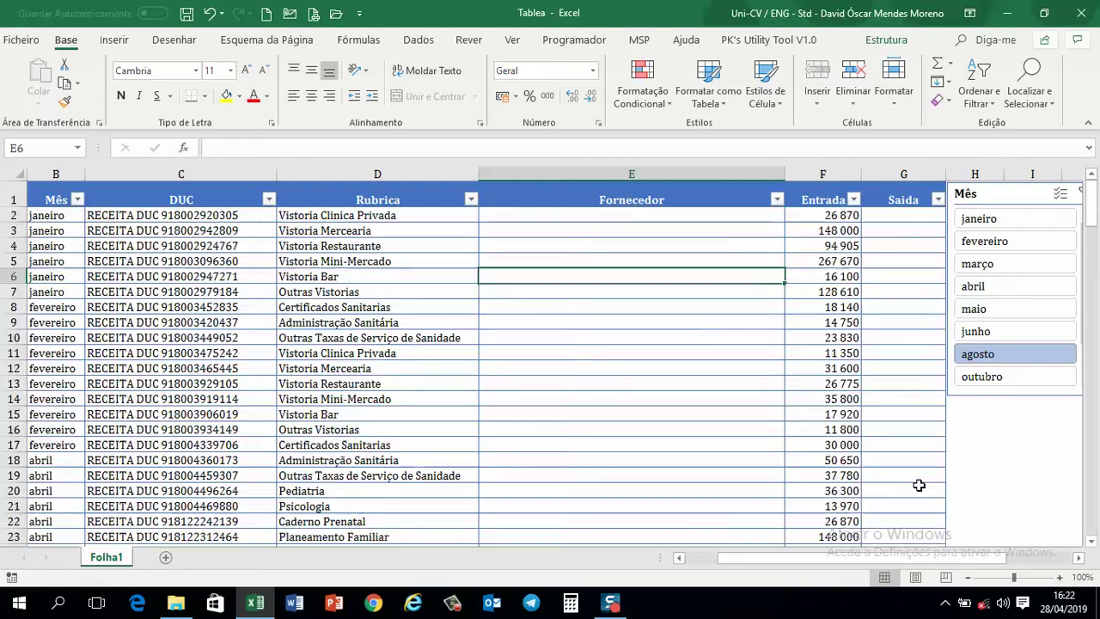
left_click(1079, 558)
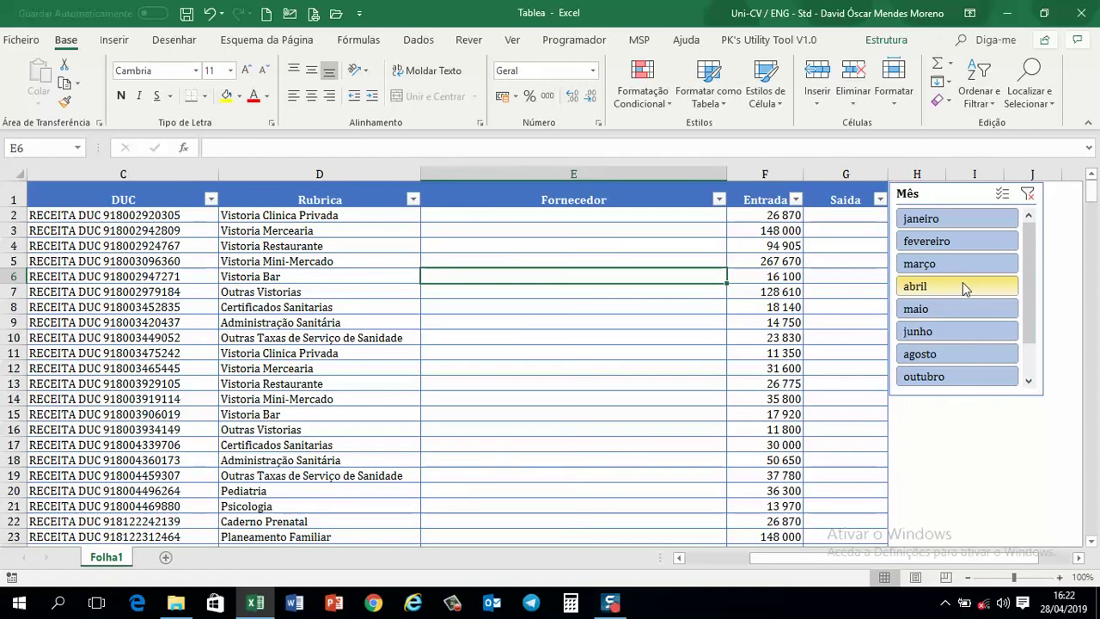
Filter the table by one month at a time with the Mês slicer: janeiro, fevereiro, junho, abril, outubro and dezembro
left_click(937, 220)
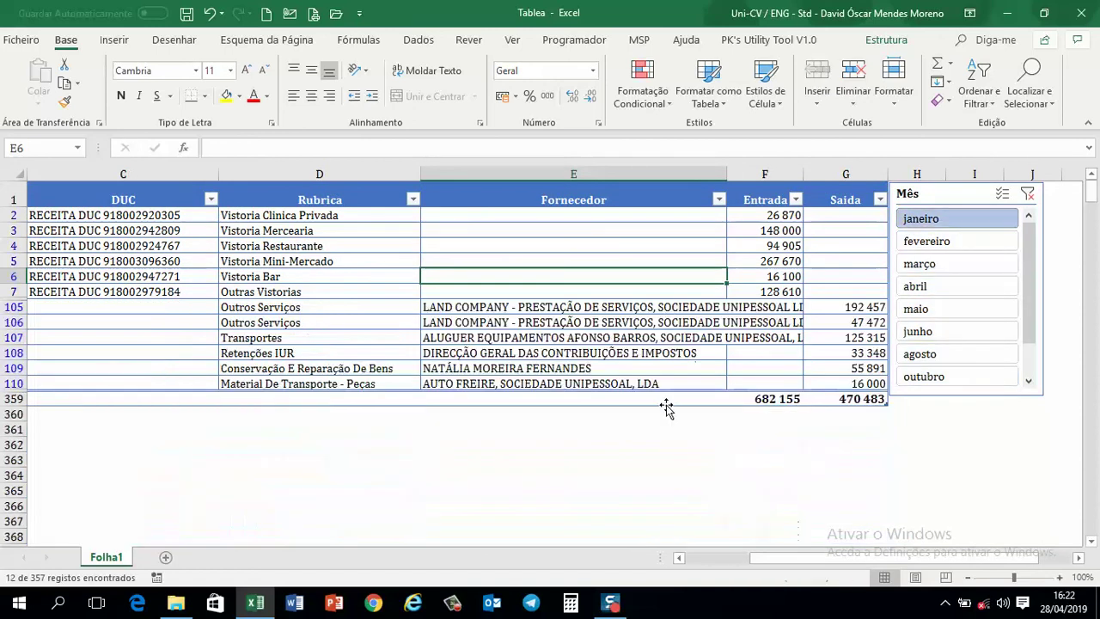
left_click(928, 241)
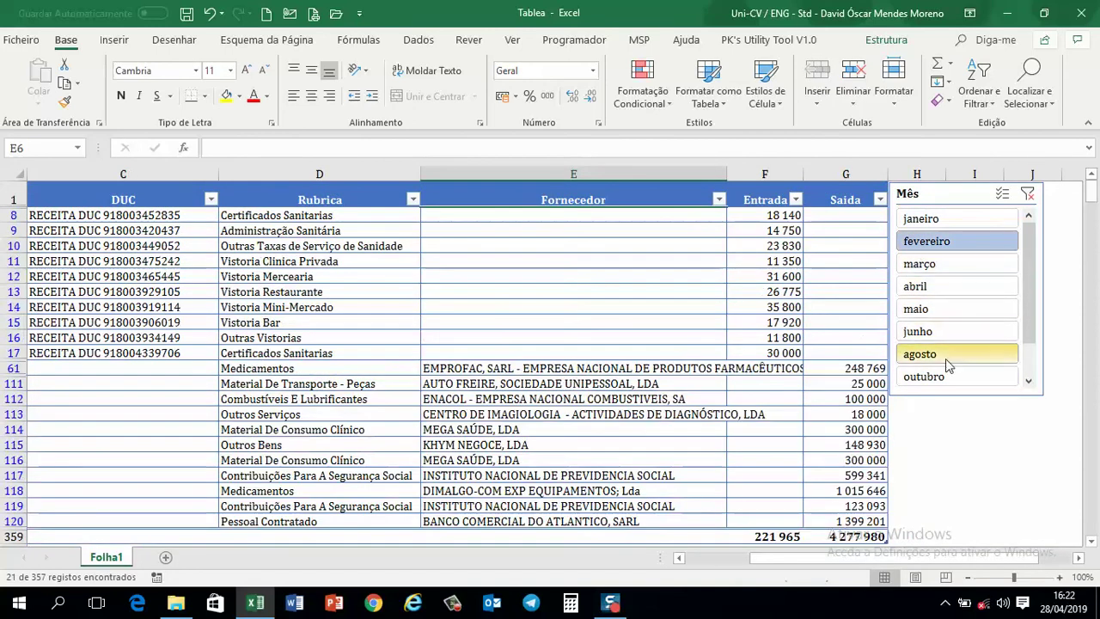
left_click(928, 331)
left_click(928, 289)
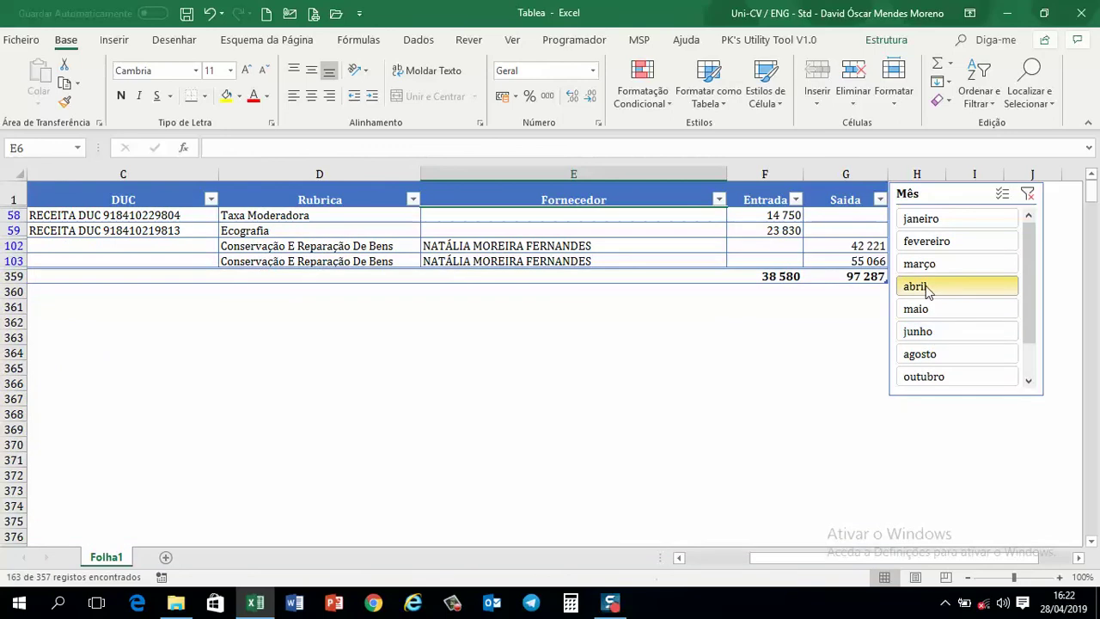
left_click(929, 377)
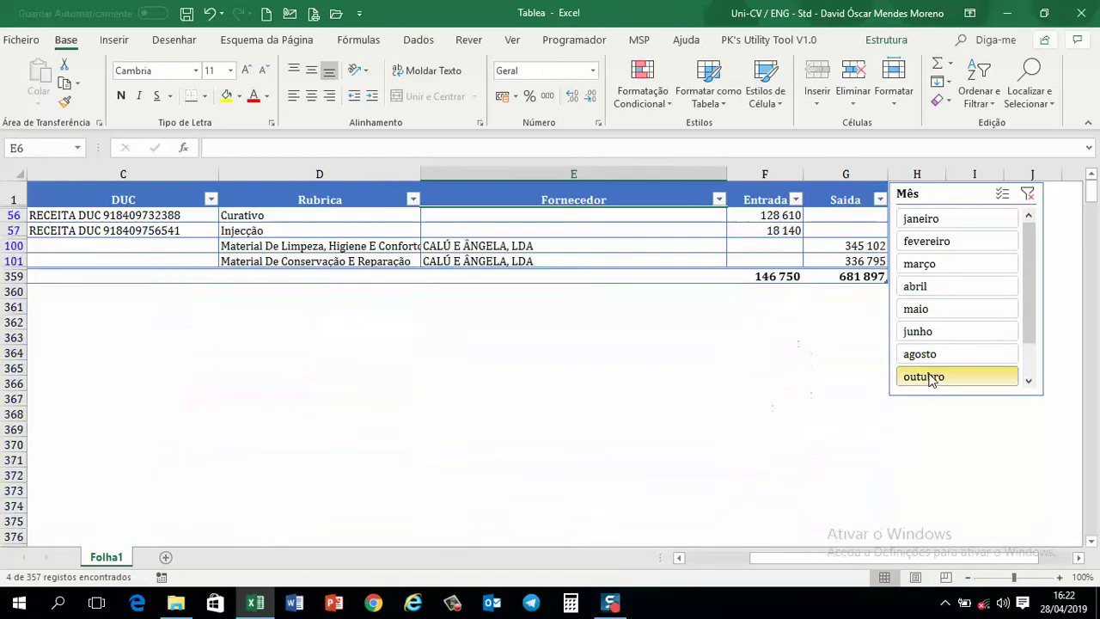
scroll(928, 380, "down", 2)
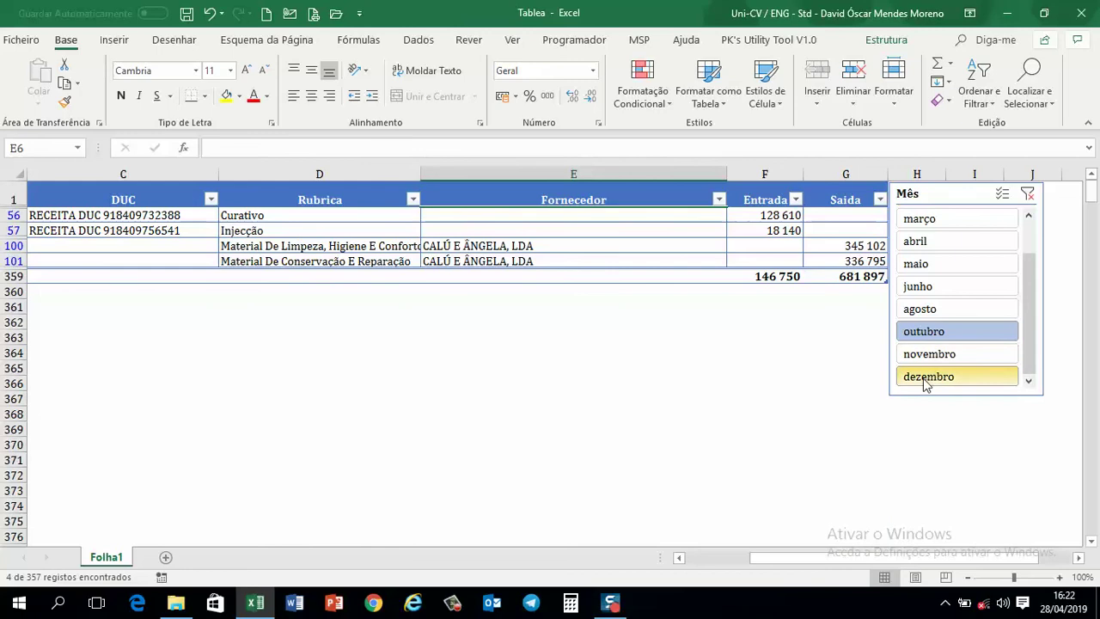
left_click(926, 378)
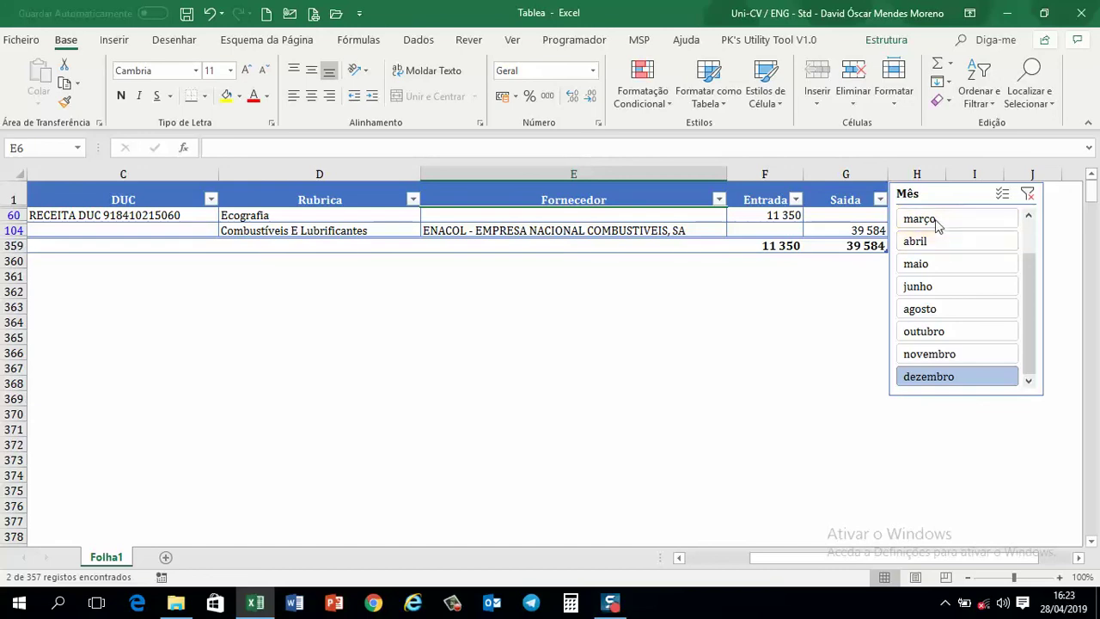
Add novembro and abril to the dezembro selection in the Mês slicer using multi-select, and clear the slicer filter
left_click(1002, 194)
left_click(956, 353)
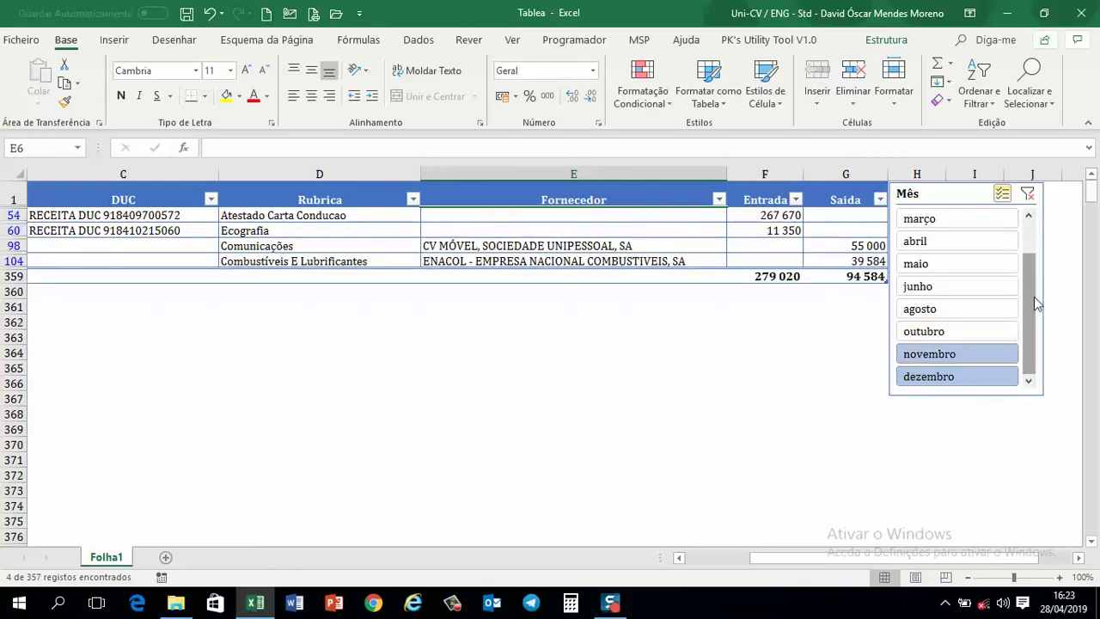
scroll(1034, 306, "up", 2)
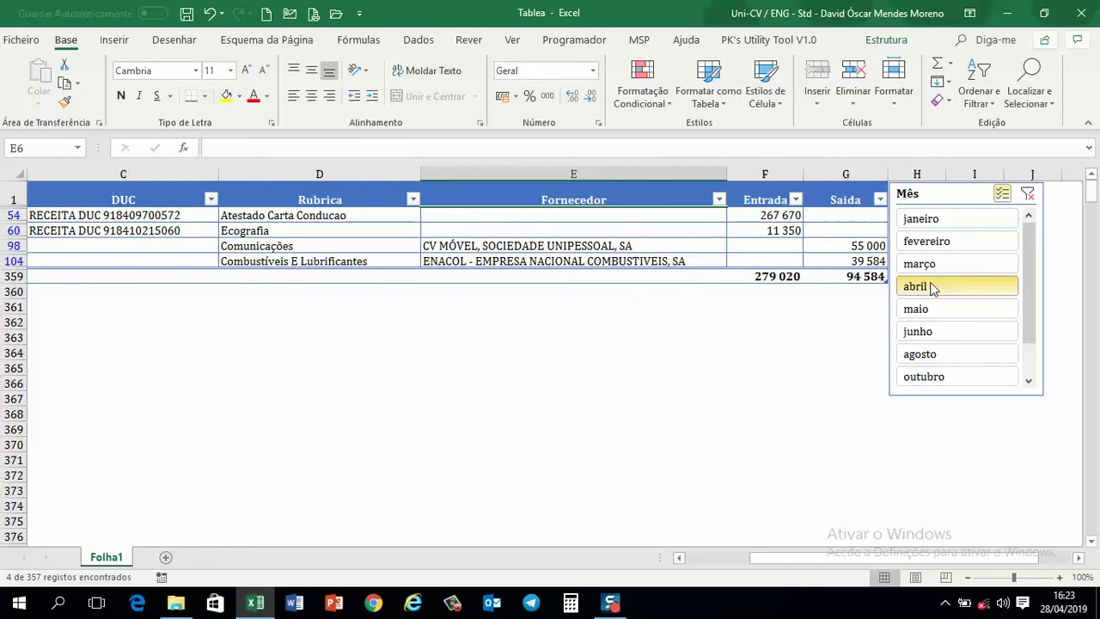
left_click(934, 286)
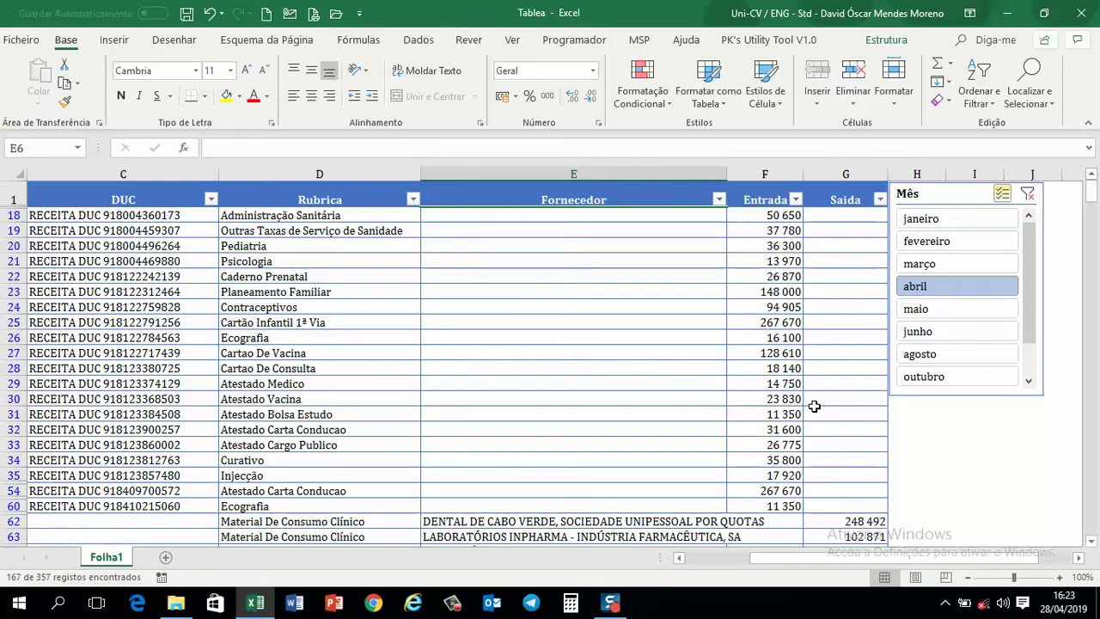
left_click(1035, 198)
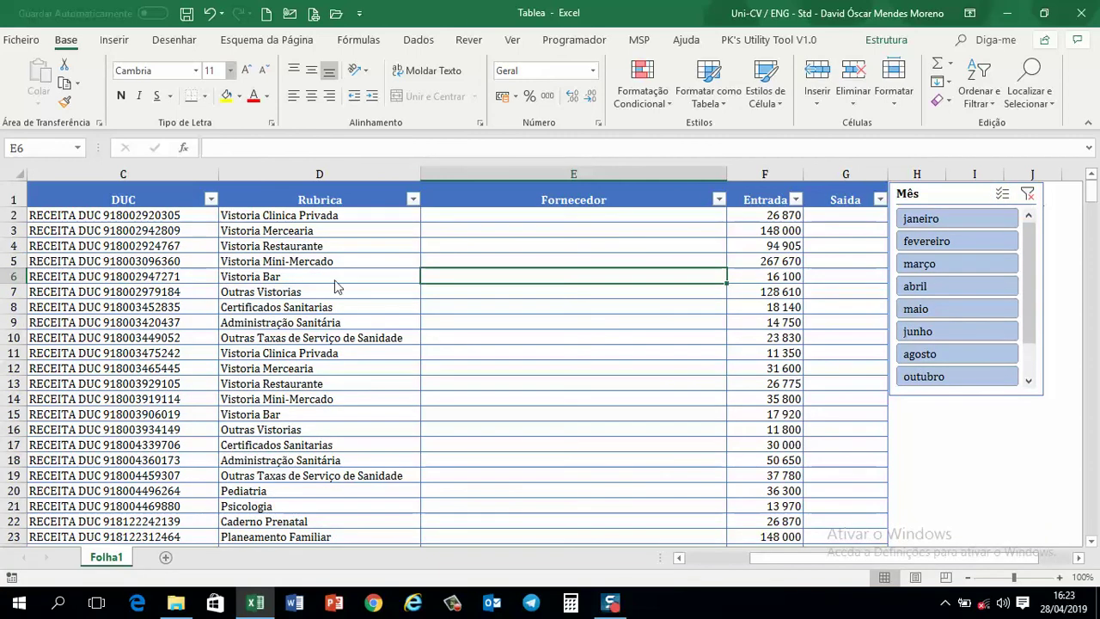
left_click_drag(822, 558, 773, 558)
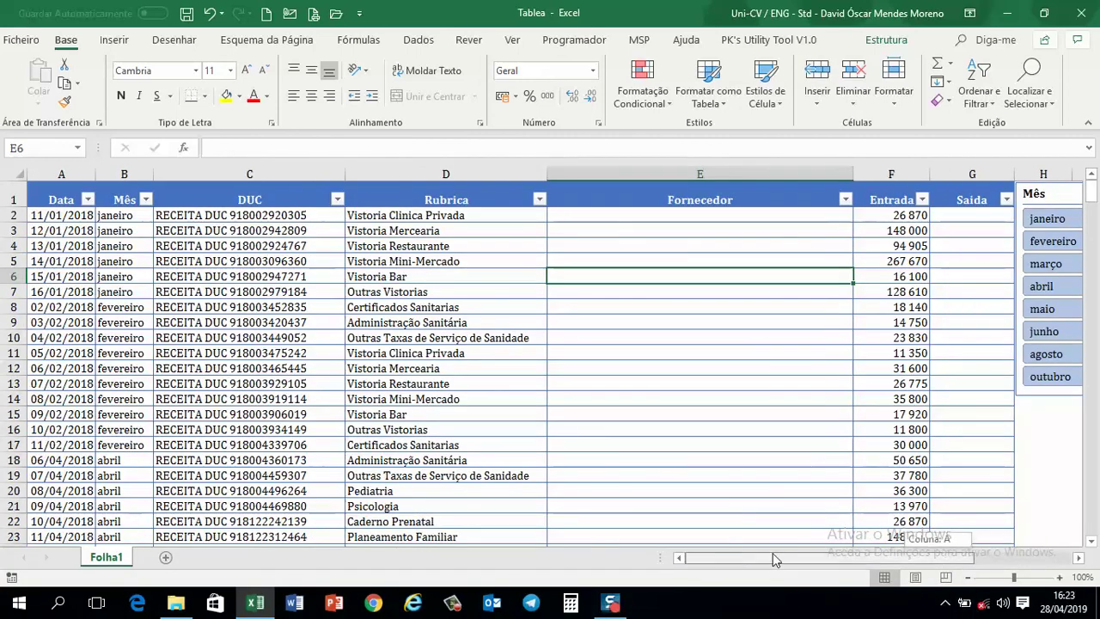